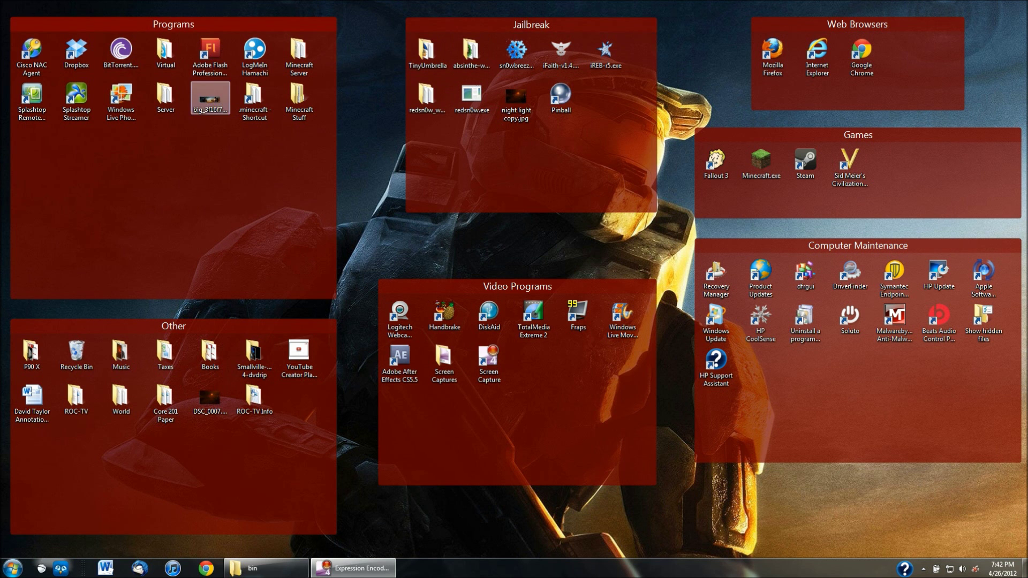
Move the OptiFine 1.2.5 HD A2 zip from the Minecraft Stuff folder onto the desktop and close the folder
double_click(299, 99)
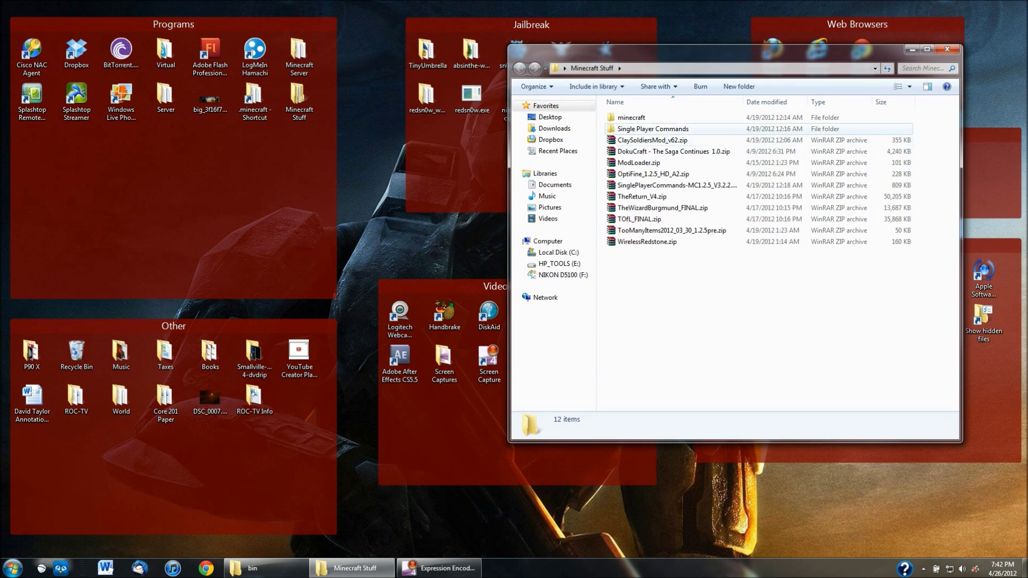
left_click_drag(651, 174, 427, 225)
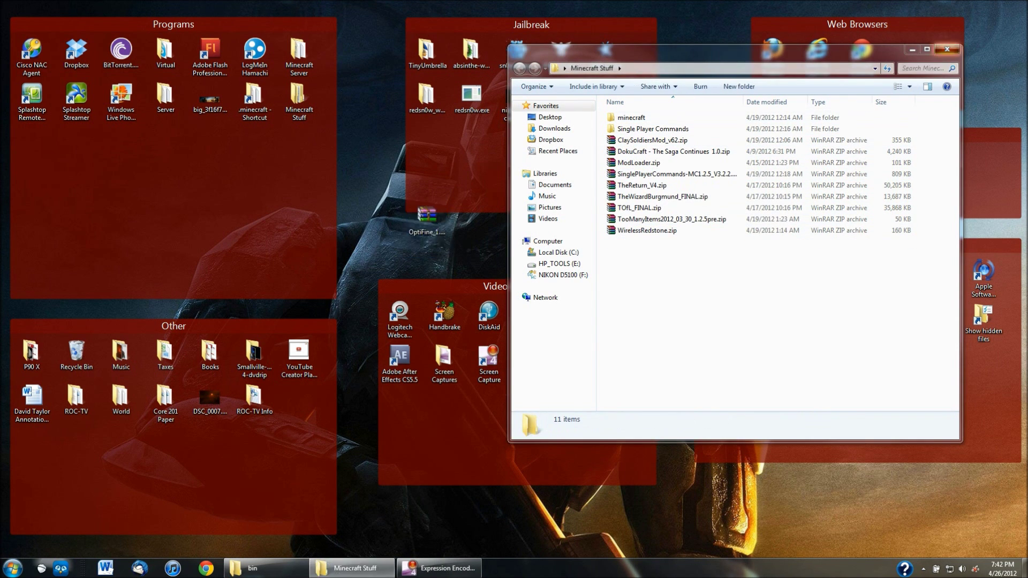
left_click(947, 49)
left_click_drag(427, 217, 467, 217)
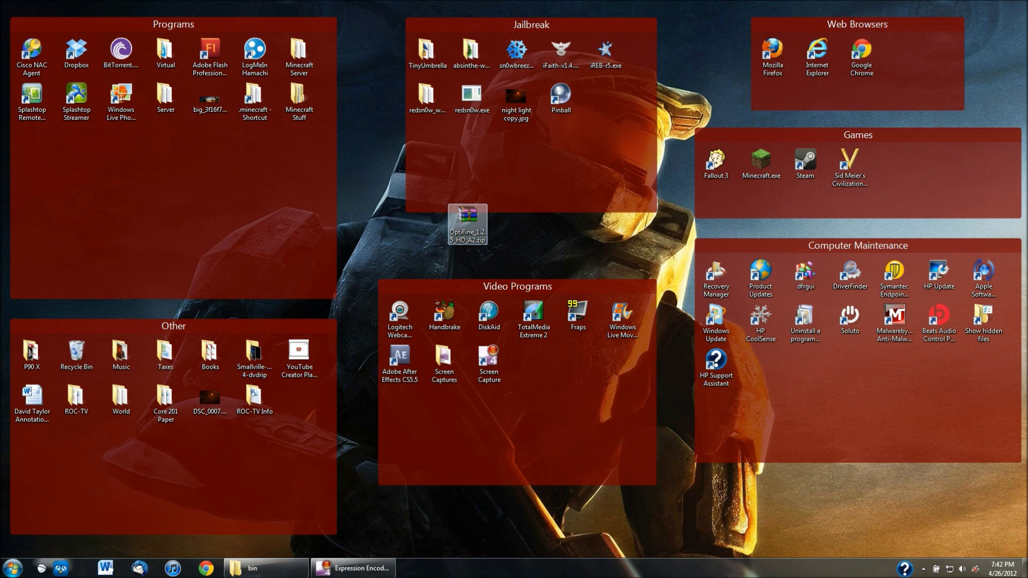
left_click(471, 251)
Open the OptiFine zip from the desktop, select all the files in it and minimize the archive window
double_click(466, 217)
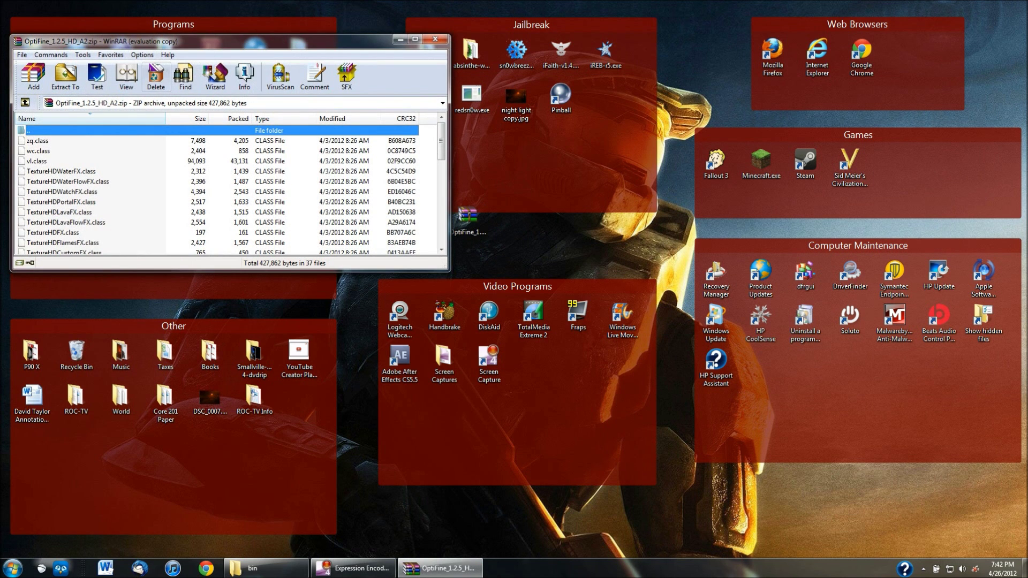
left_click_drag(170, 41, 428, 0)
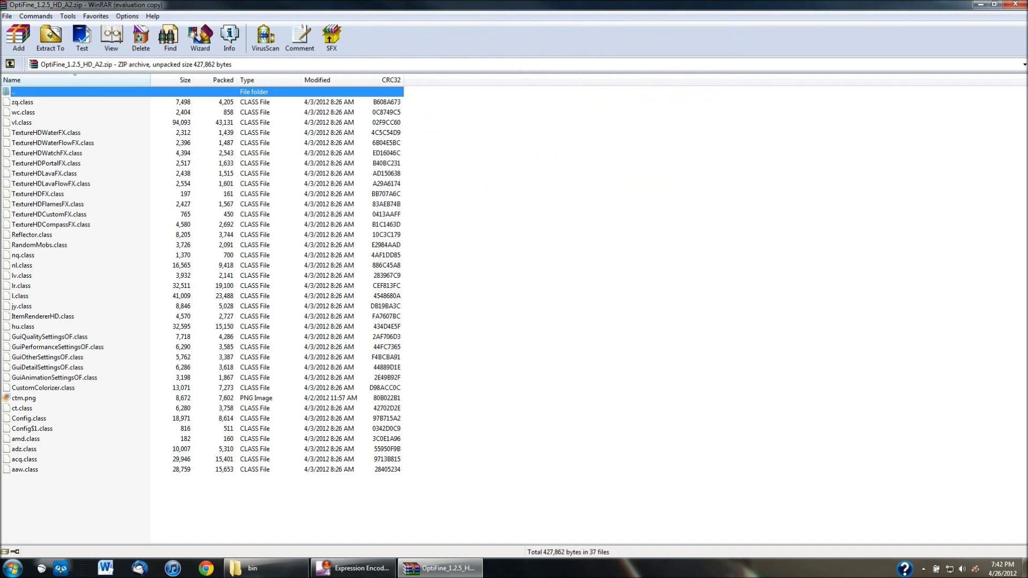
left_click(23, 102)
key("ctrl+a")
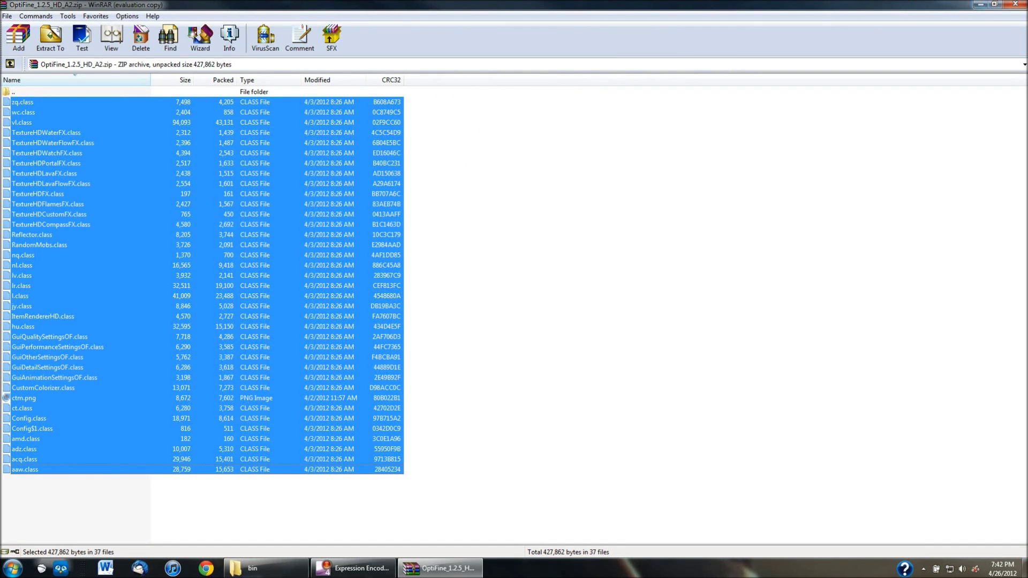
left_click(980, 4)
mouse_move(467, 216)
left_mouse_down()
mouse_move(463, 234)
mouse_move(465, 224)
left_mouse_up()
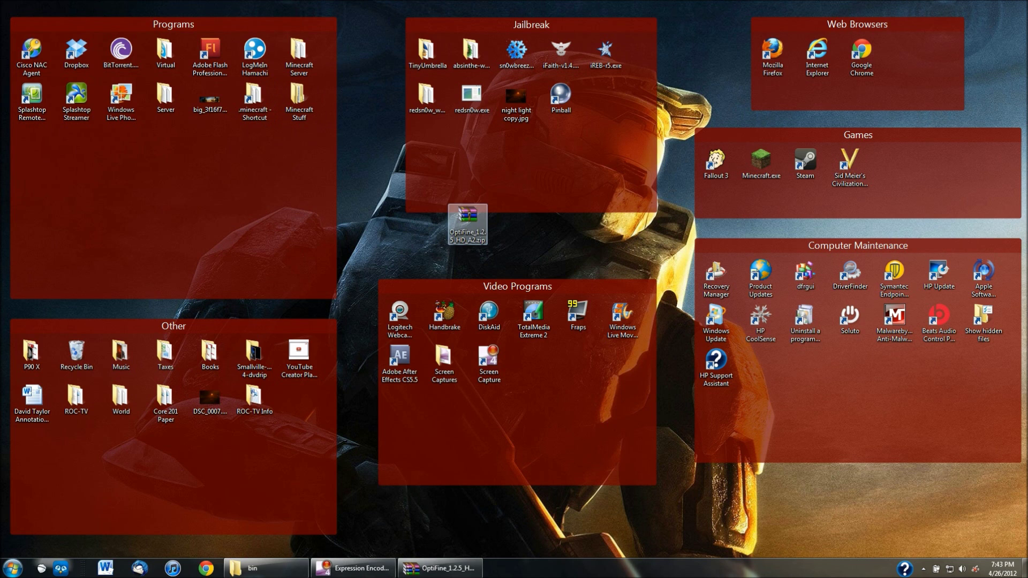
mouse_move(467, 224)
left_mouse_down()
mouse_move(468, 272)
mouse_move(467, 223)
left_mouse_up()
Search for %appdata% to open the Roaming folder, and go to the bin folder inside .minecraft
left_click(12, 568)
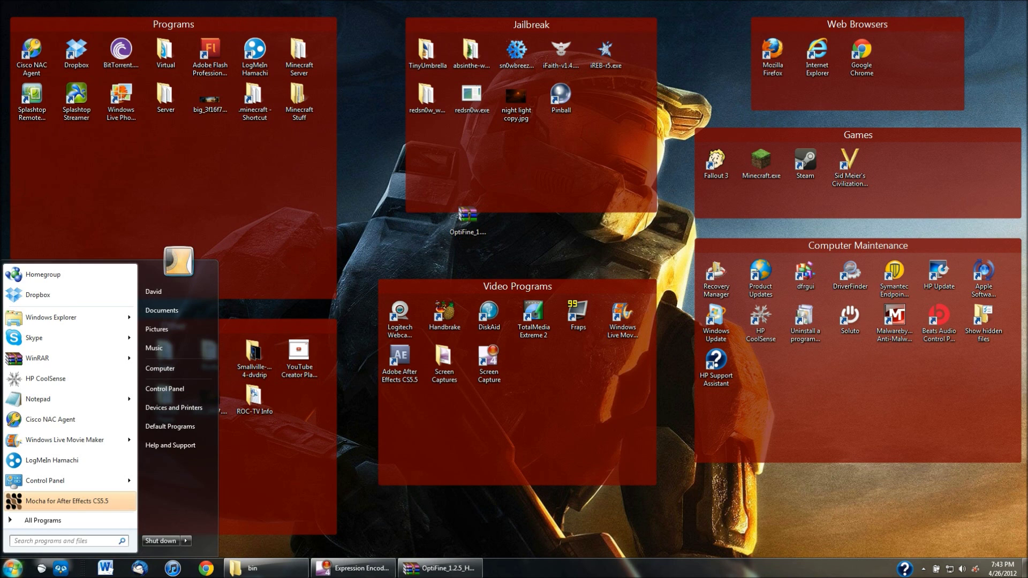
type("%ap")
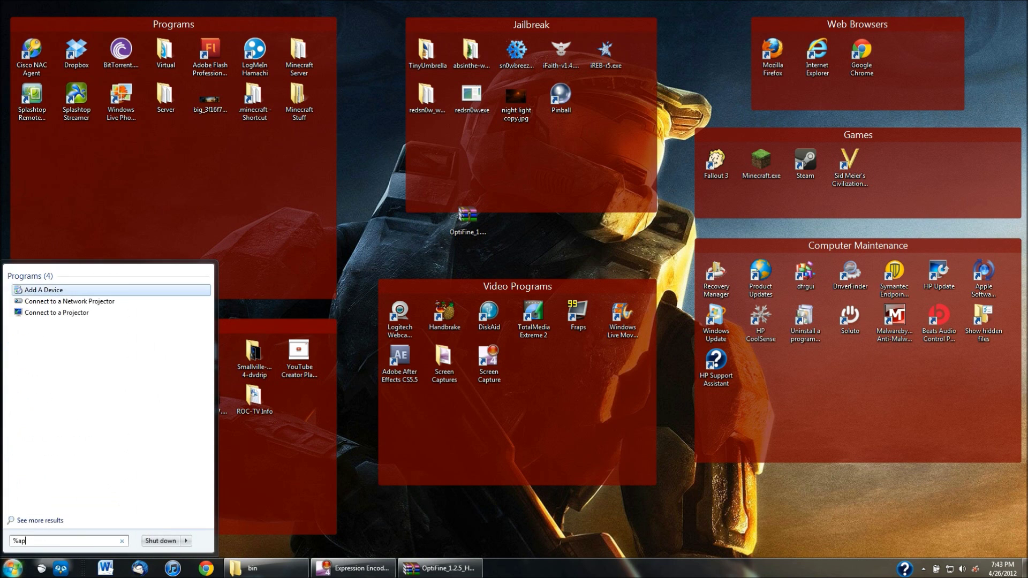
type("pdata%")
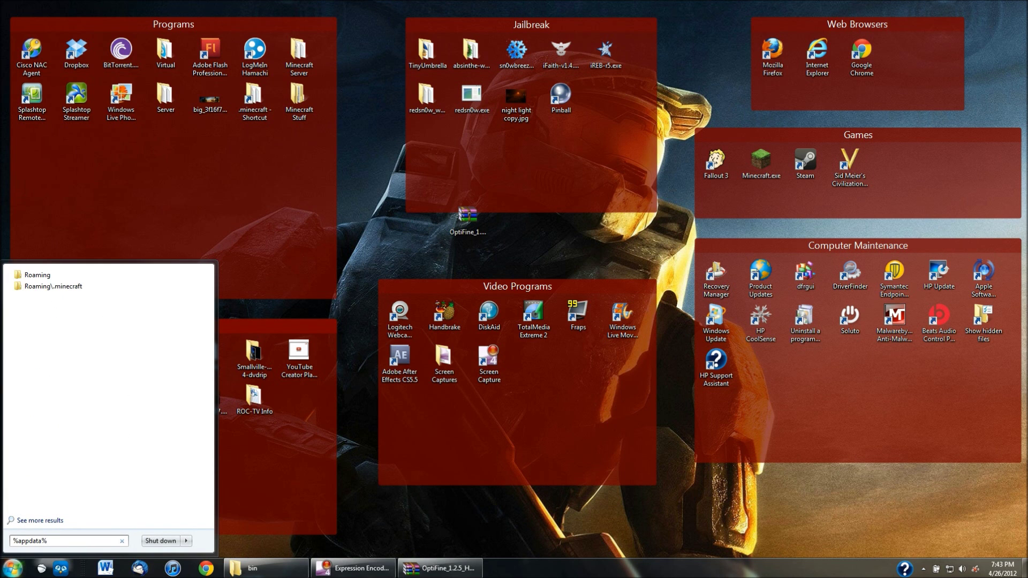
key("Return")
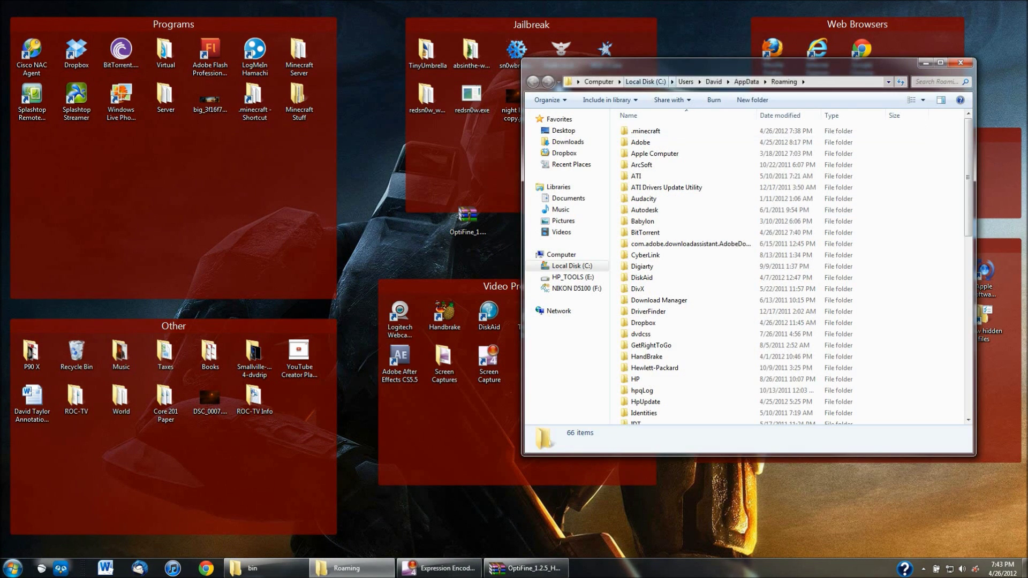
left_click_drag(658, 66, 416, 79)
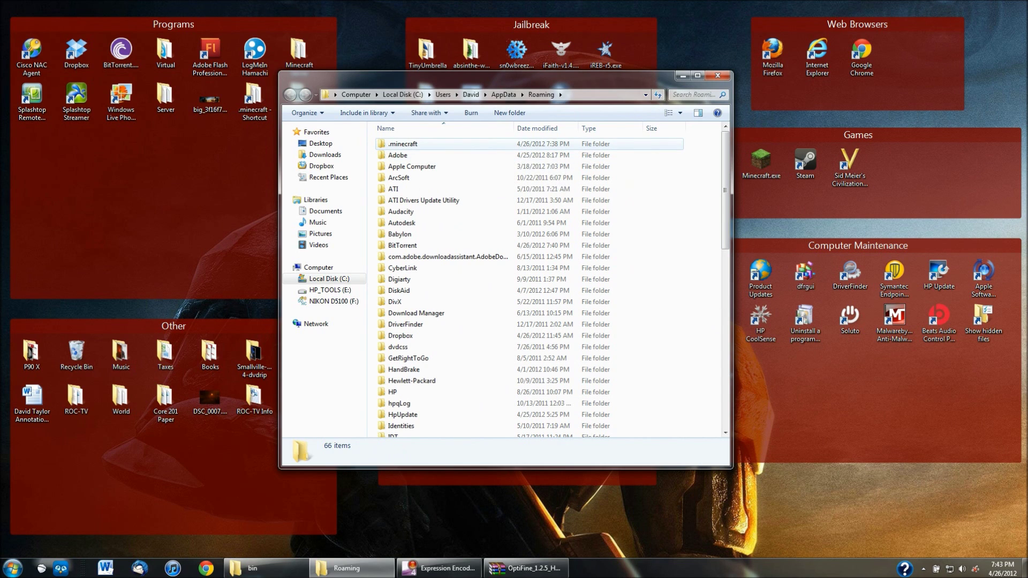
double_click(402, 143)
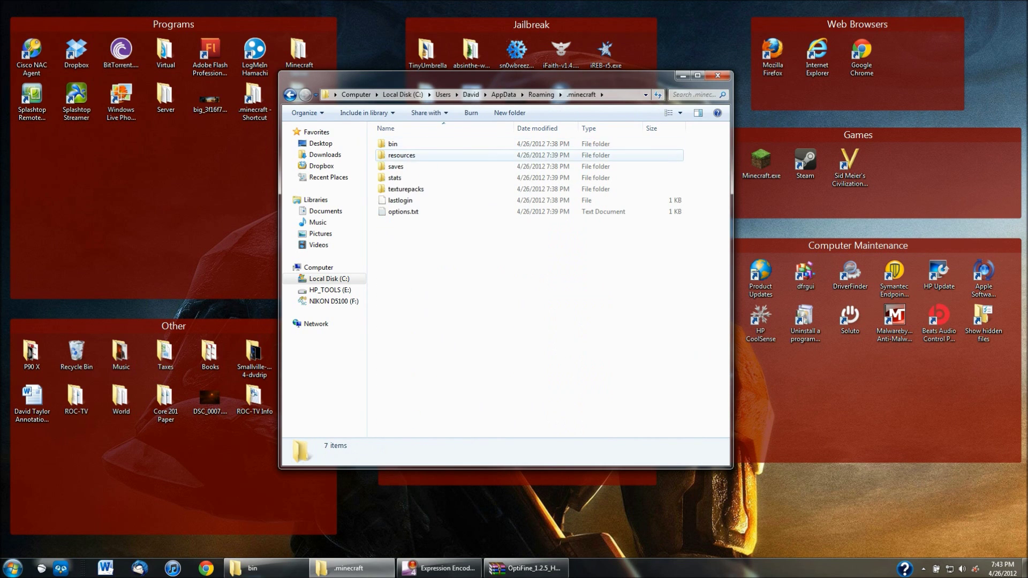
double_click(402, 144)
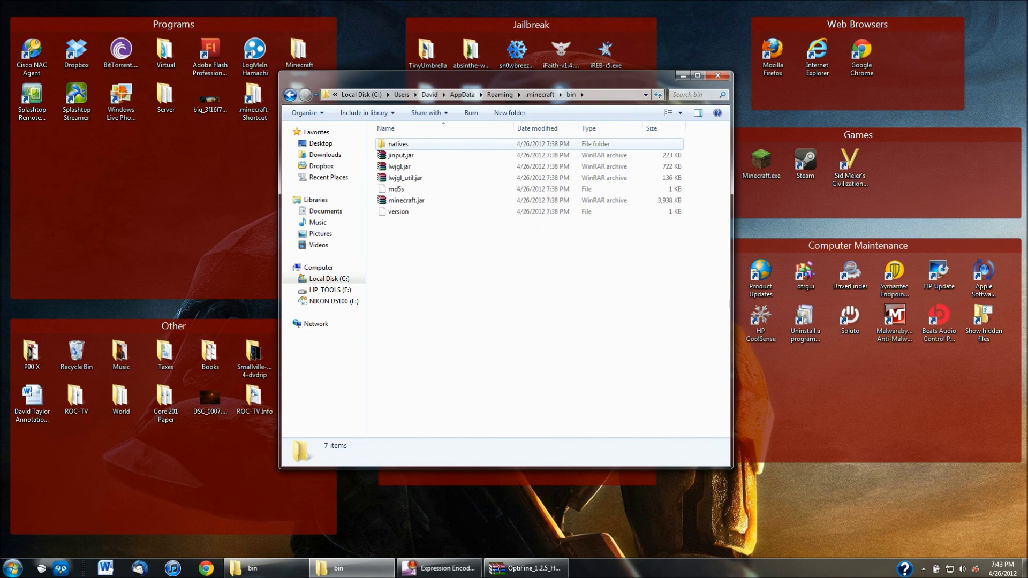
Open minecraft.jar from the bin folder as an archive and minimize the folder window
left_click(406, 200)
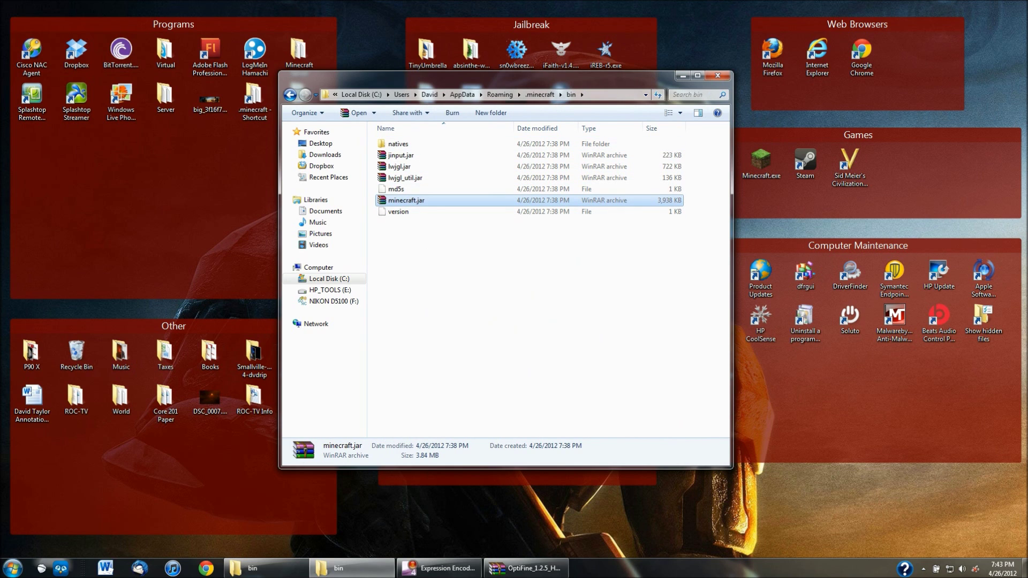
key("Return")
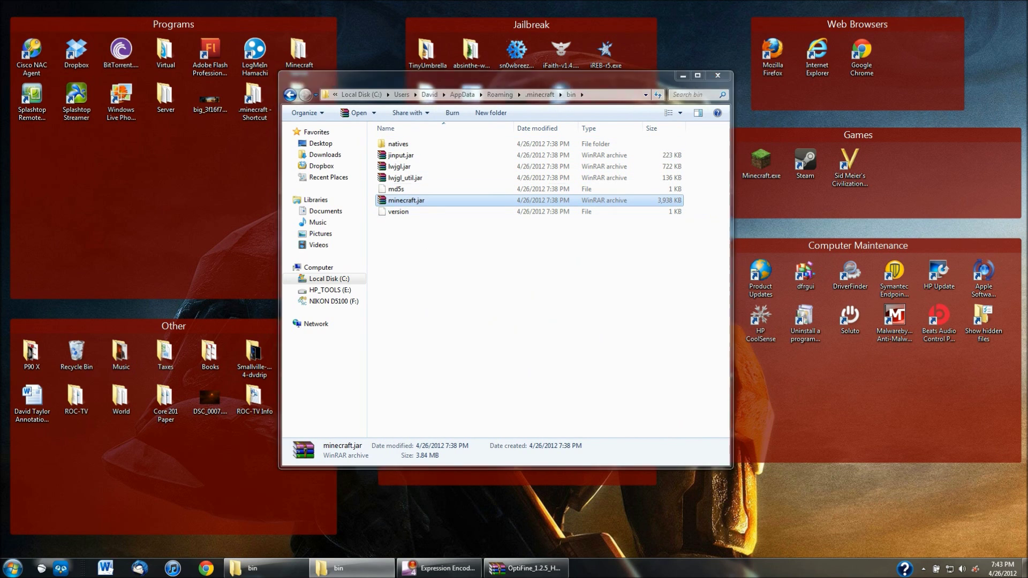
left_click(682, 76)
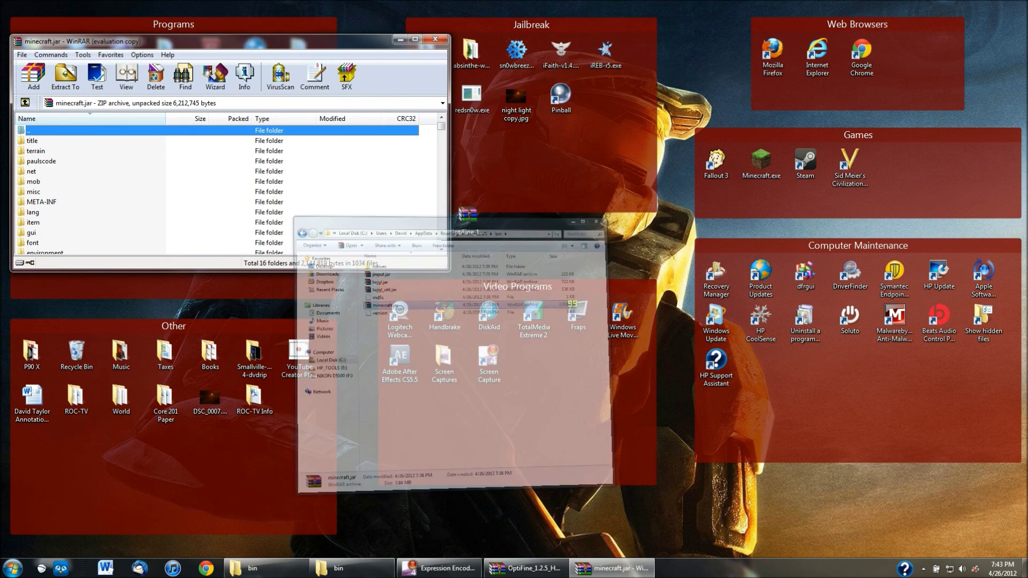
left_click_drag(229, 41, 464, 49)
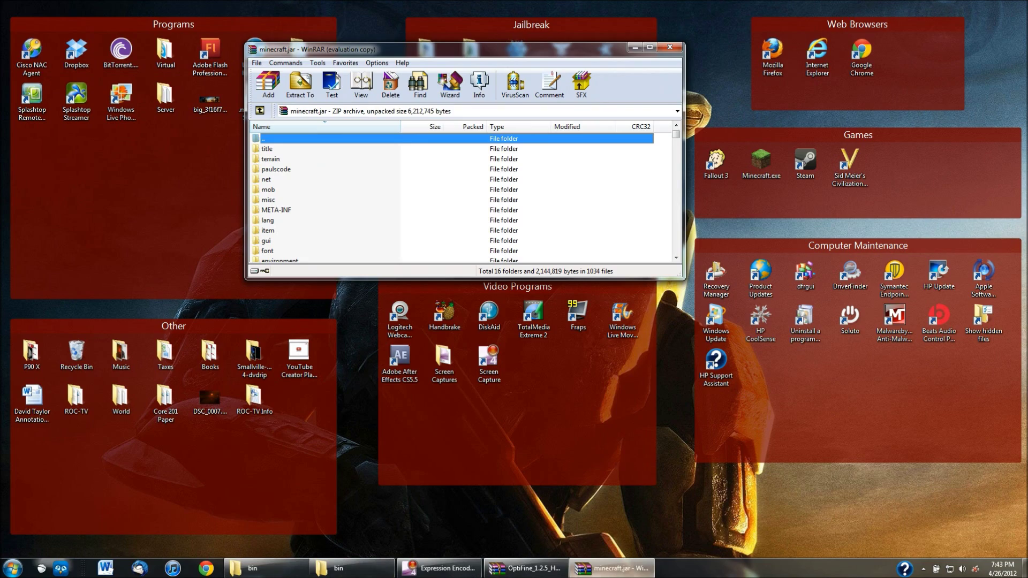
Restore the OptiFine archive, place it side by side with the minecraft.jar archive and make both windows taller
left_click(525, 568)
left_click_drag(776, 5, 842, 66)
left_click_drag(428, 49, 216, 48)
left_click_drag(749, 66, 630, 50)
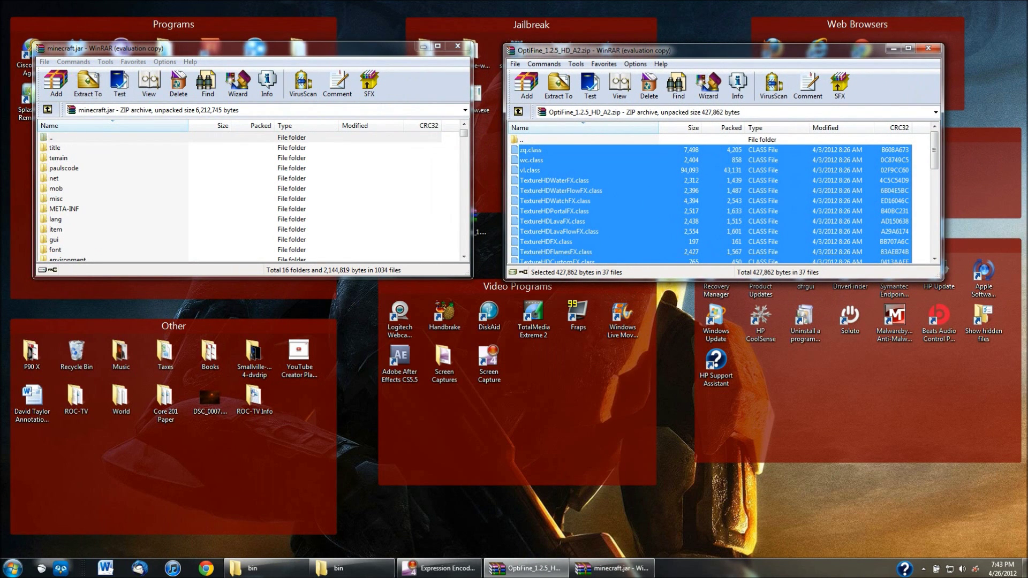
left_click(107, 147)
scroll(248, 192, "down", 10)
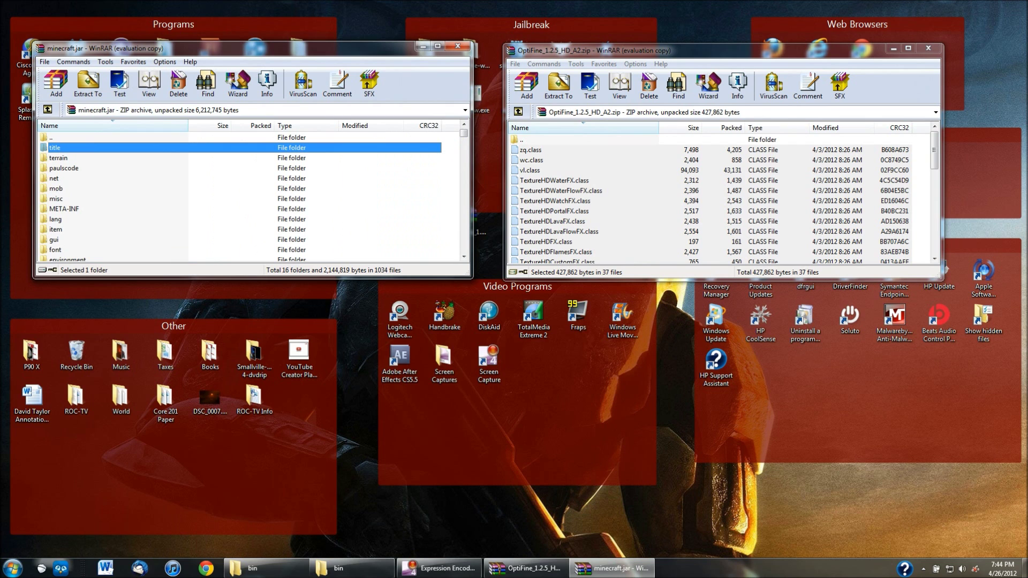
left_click_drag(471, 276, 476, 390)
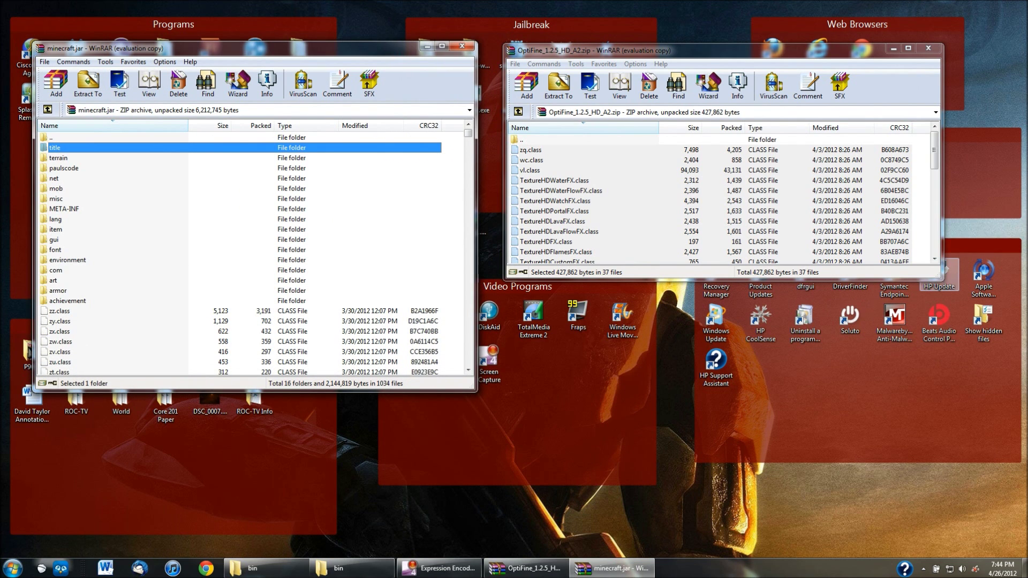
left_click_drag(942, 277, 973, 390)
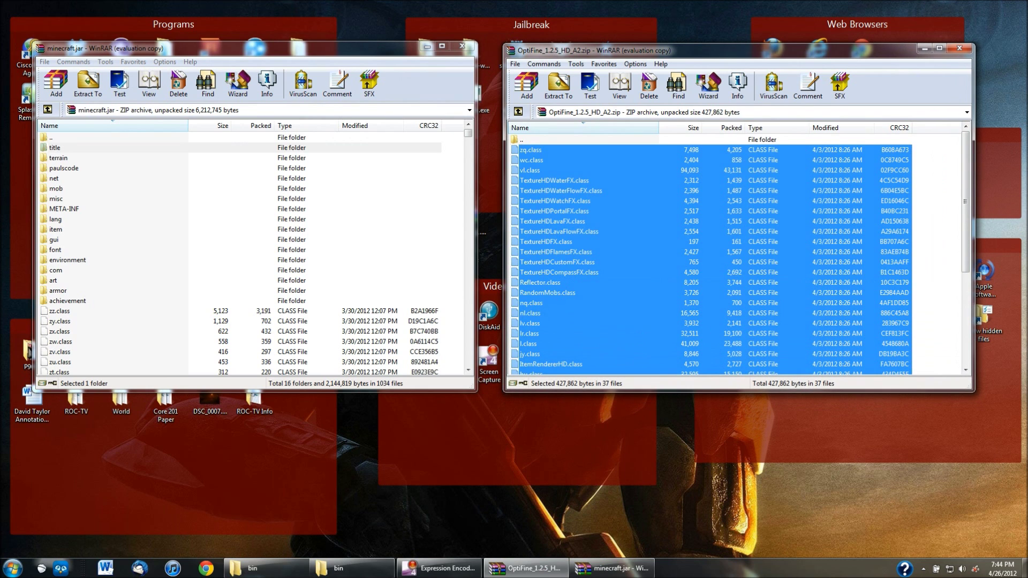
Delete the META-INF folder from the minecraft.jar archive
left_click(120, 49)
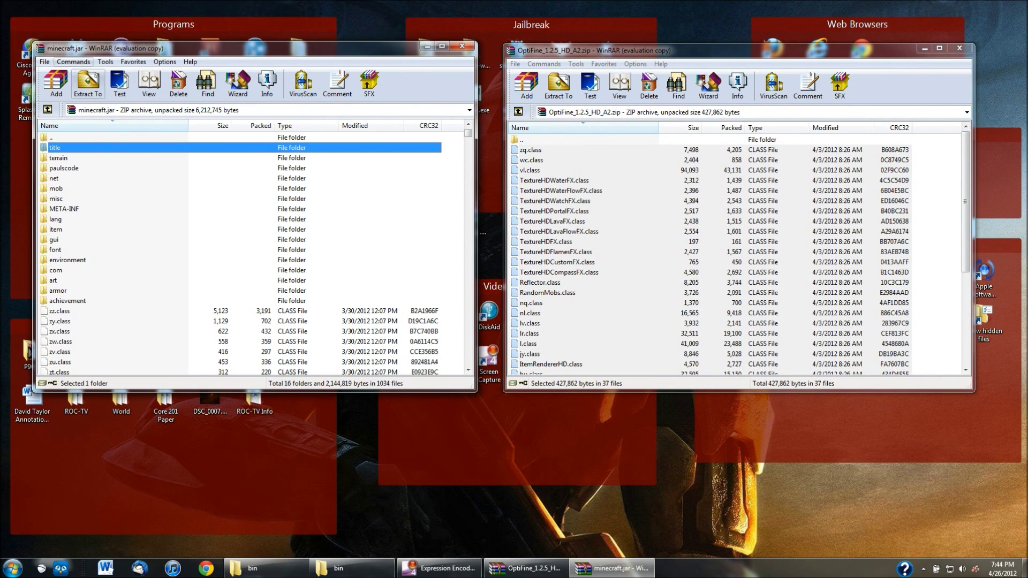
left_click(64, 209)
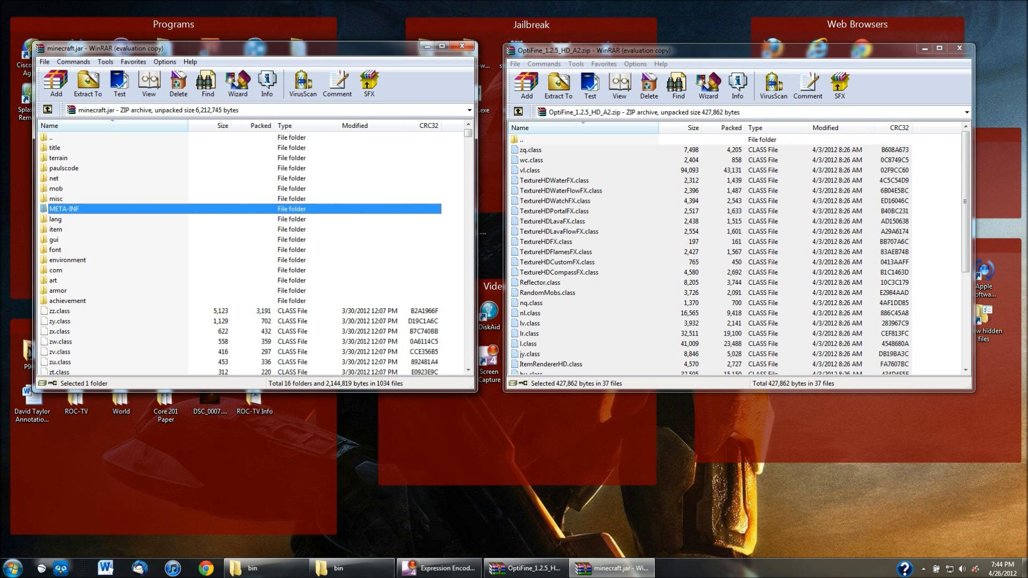
right_click(86, 208)
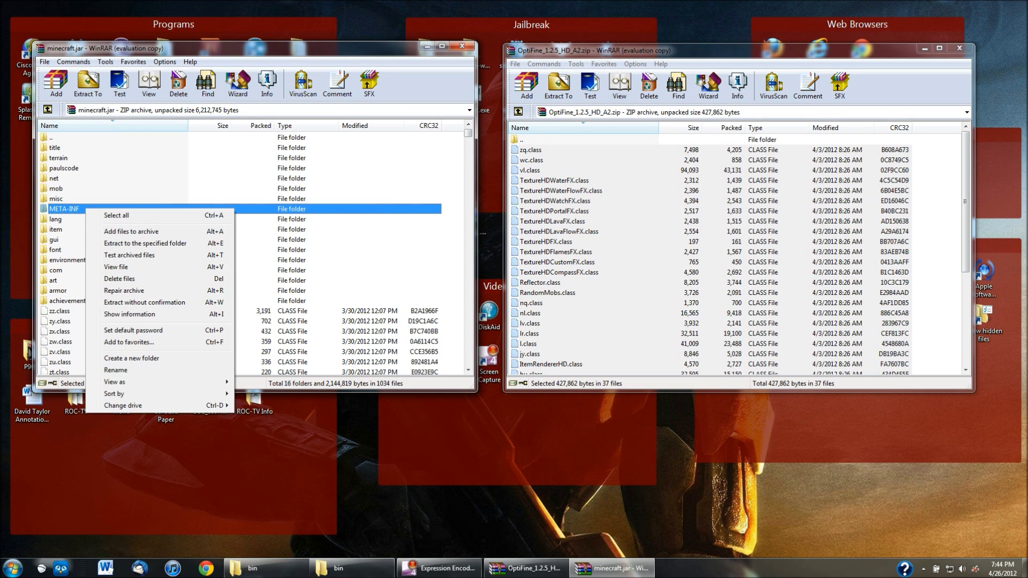
left_click(119, 279)
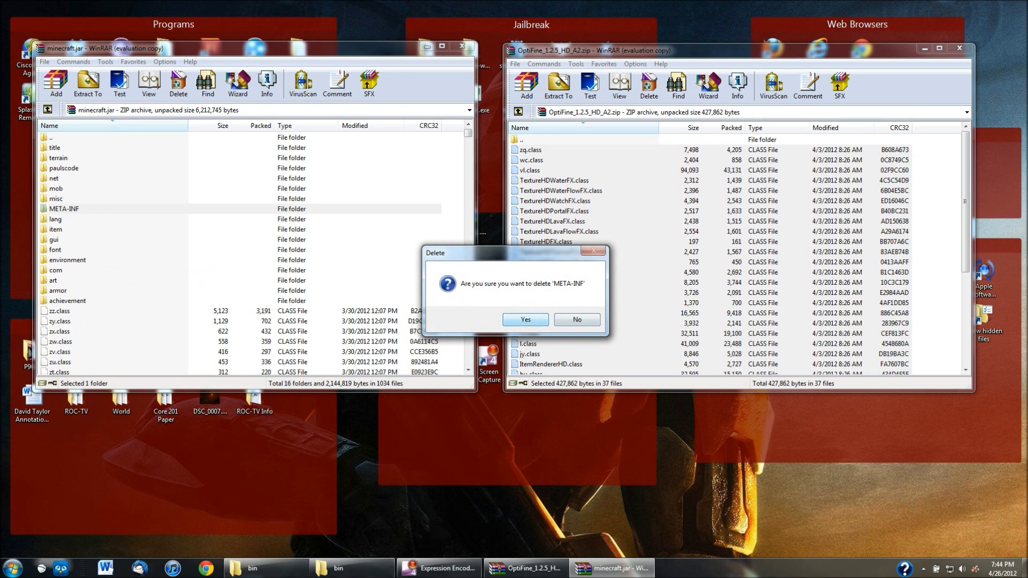
key("Return")
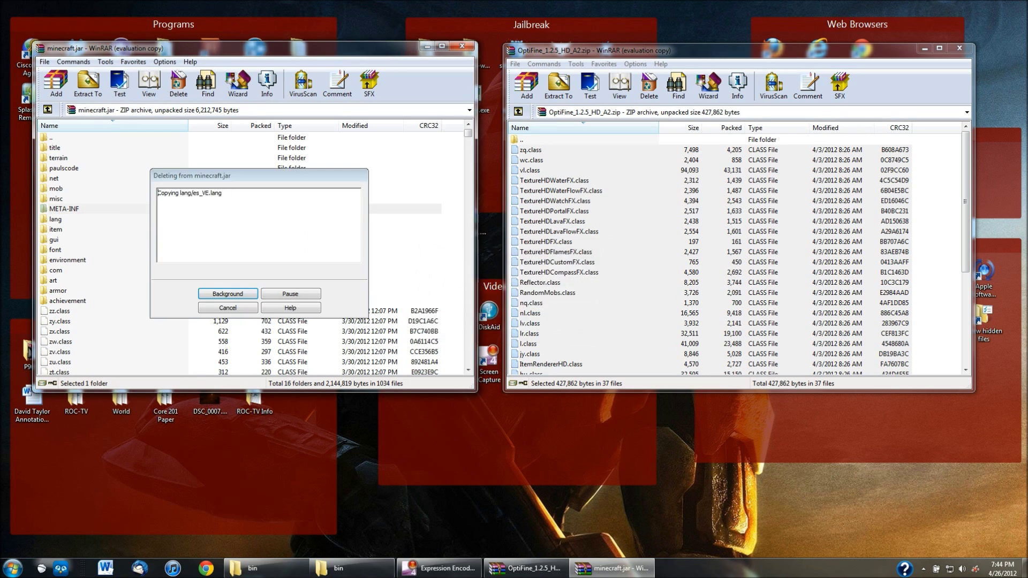
left_click(64, 169)
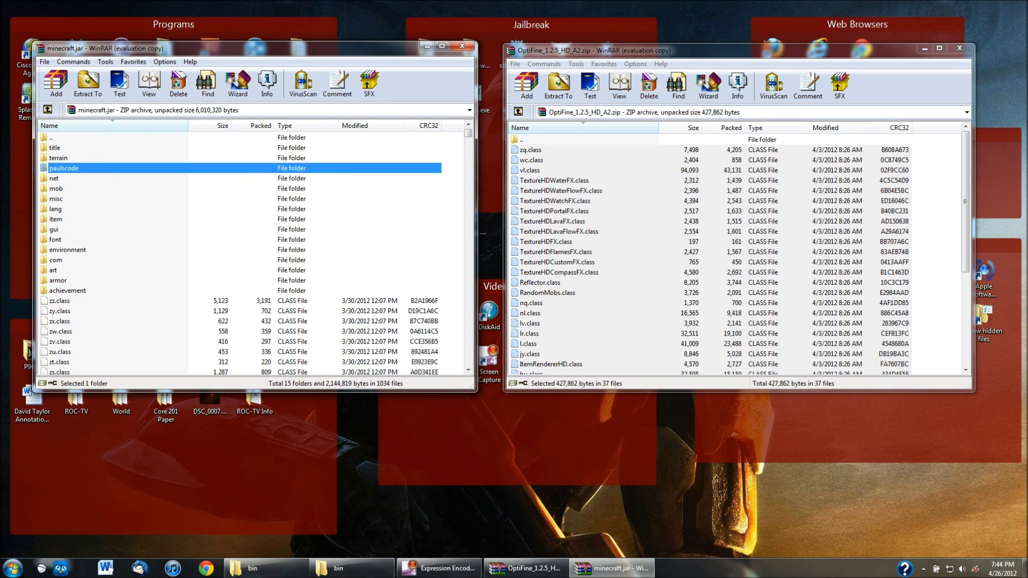
Add all files from the OptiFine archive to minecraft.jar, using the Add and replace files update mode and ZIP format
left_click(554, 180)
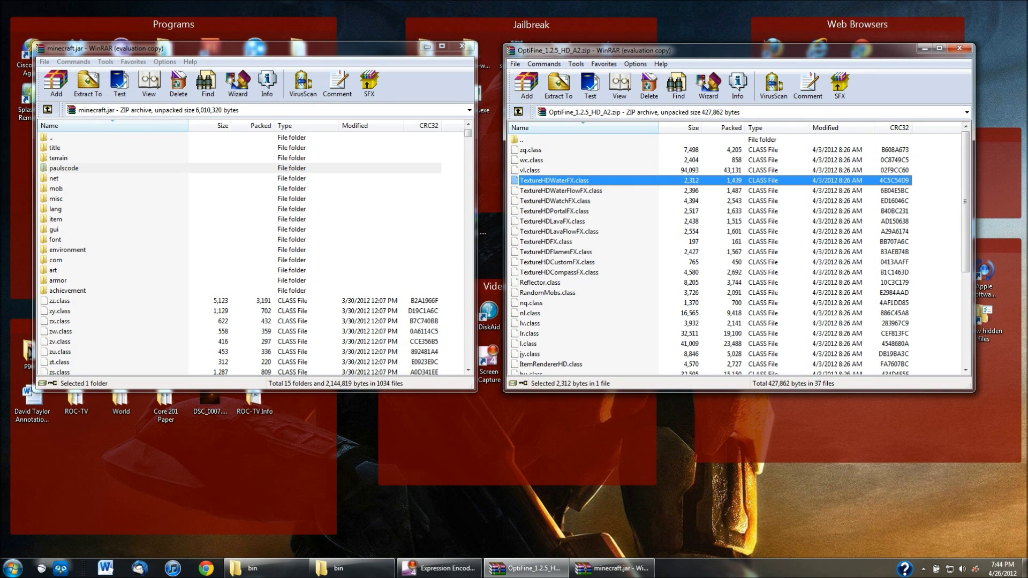
left_click_drag(738, 50, 736, 42)
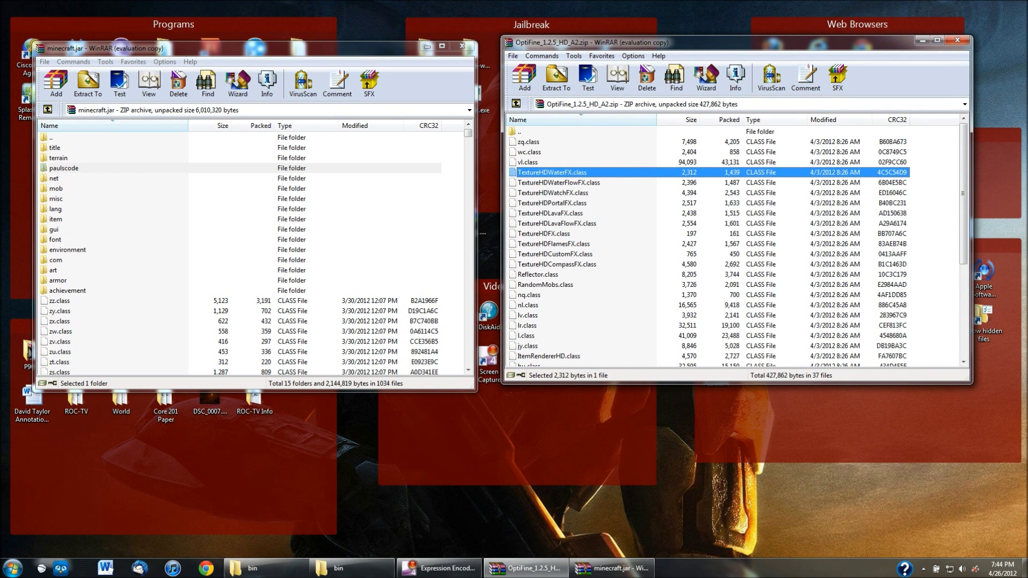
key("ctrl+a")
scroll(706, 246, "down", 5)
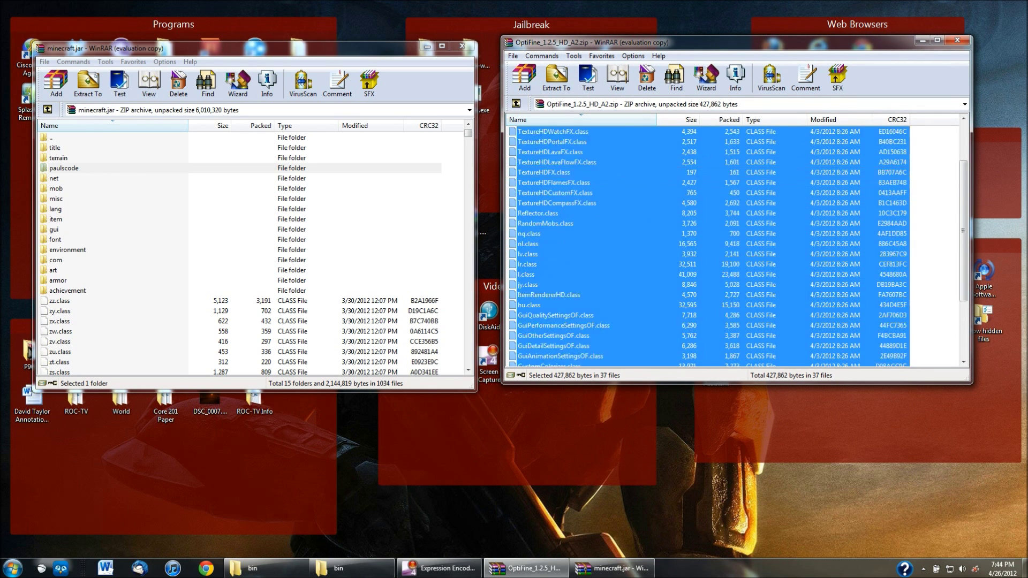
scroll(707, 246, "up", 5)
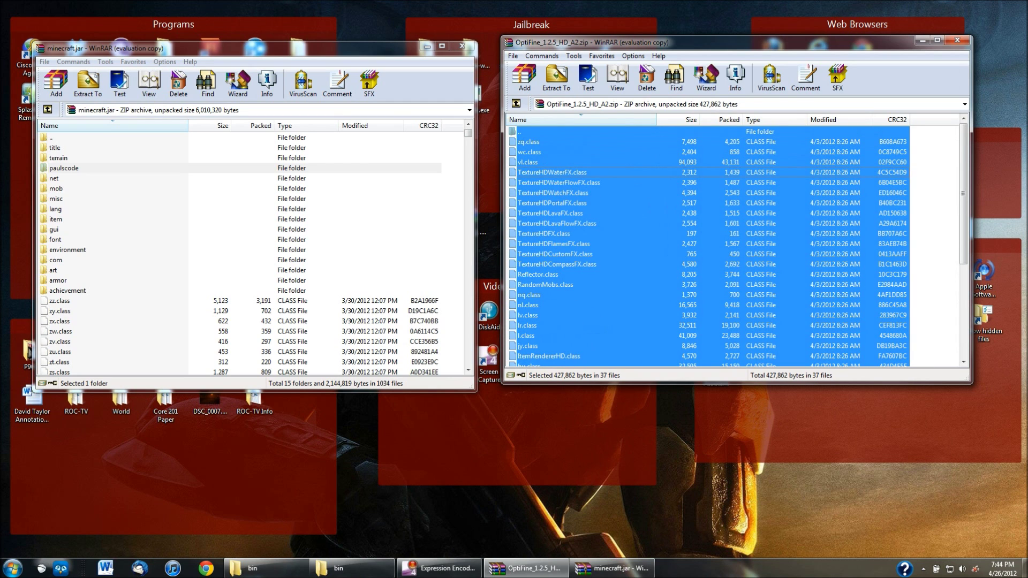
scroll(710, 244, "down", 5)
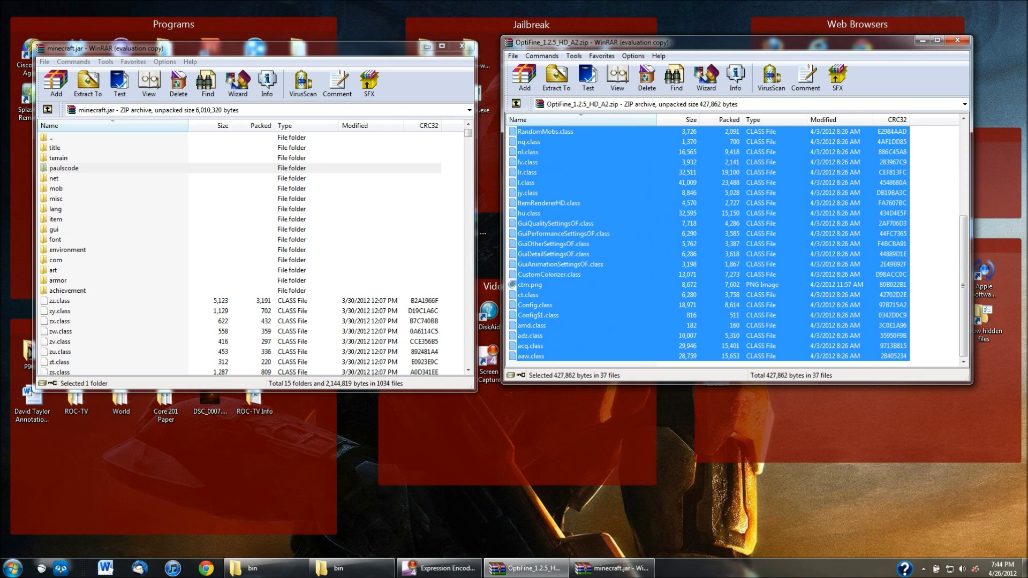
scroll(709, 244, "up", 5)
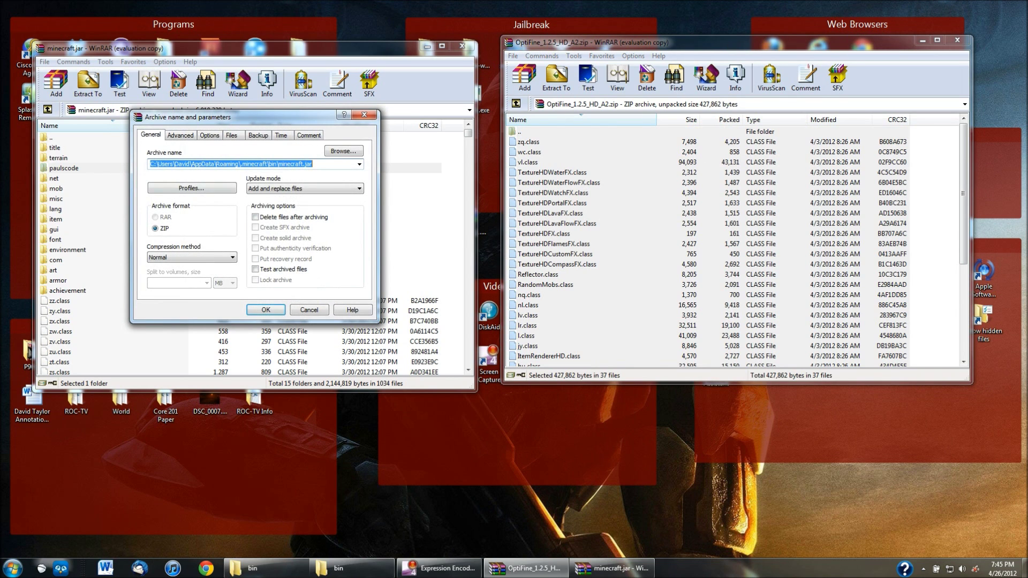
key("Return")
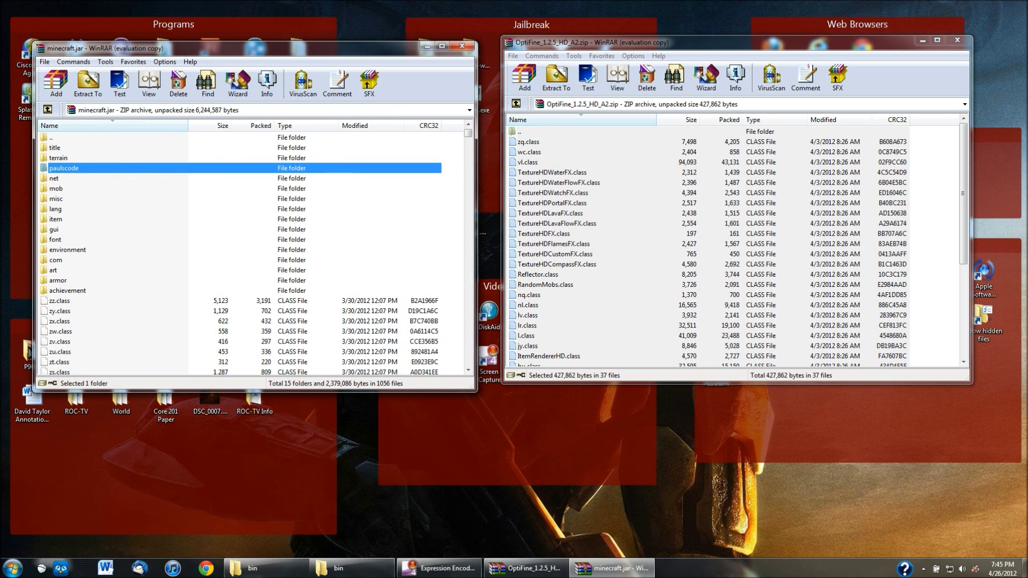
Look through the class files in the updated minecraft.jar, and close both the minecraft.jar and OptiFine archives
scroll(251, 254, "down", 6)
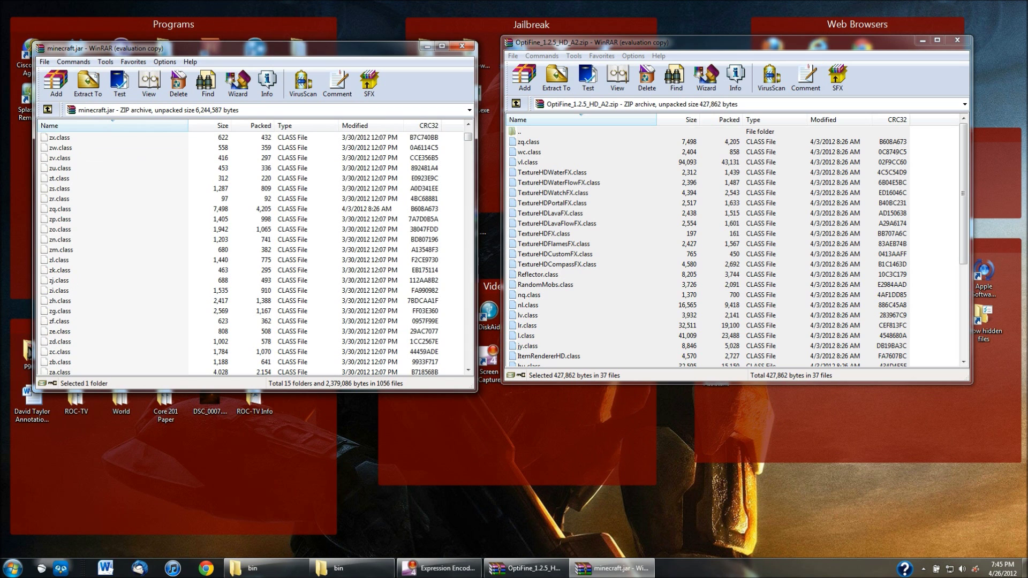
left_click(60, 219)
scroll(252, 249, "down", 6)
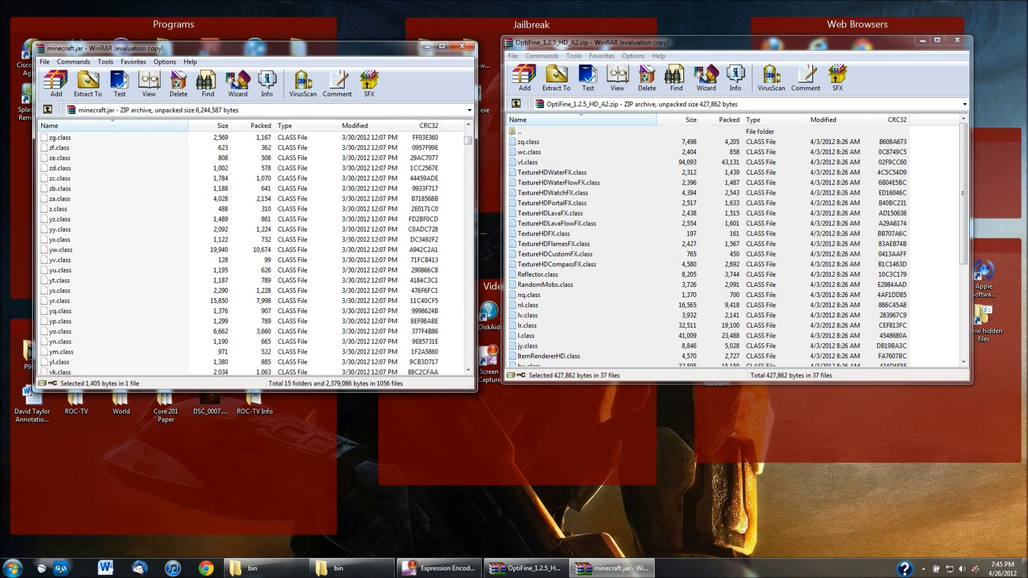
left_click(462, 46)
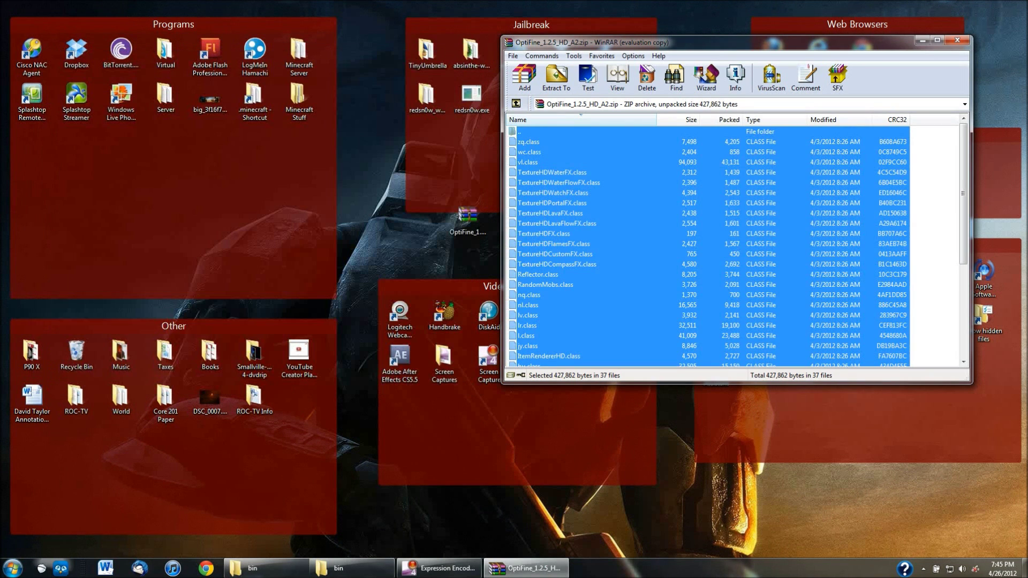
left_click(957, 40)
Launch Minecraft, log in with the remembered account details and load the singleplayer world New World
double_click(761, 163)
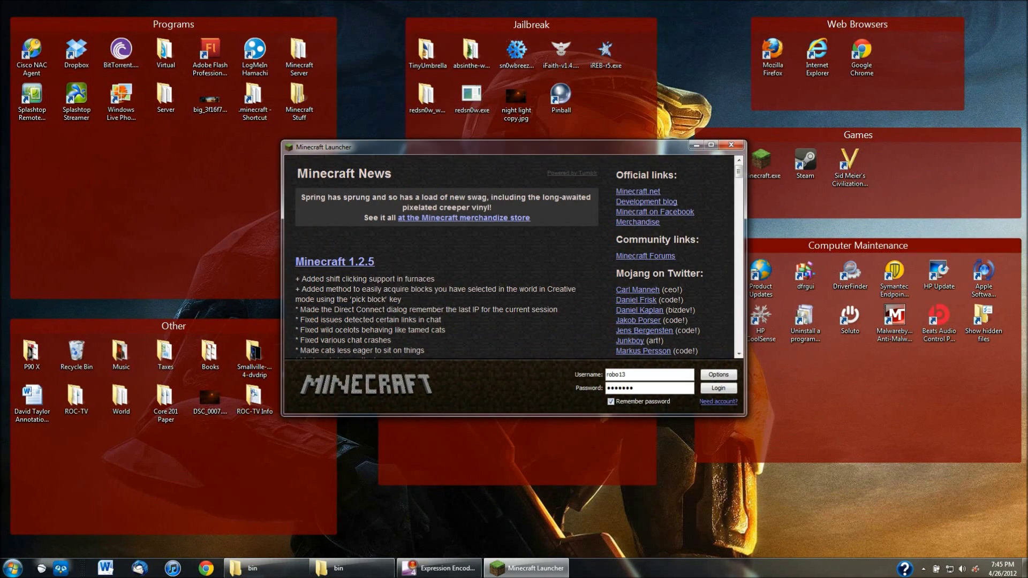
key("Return")
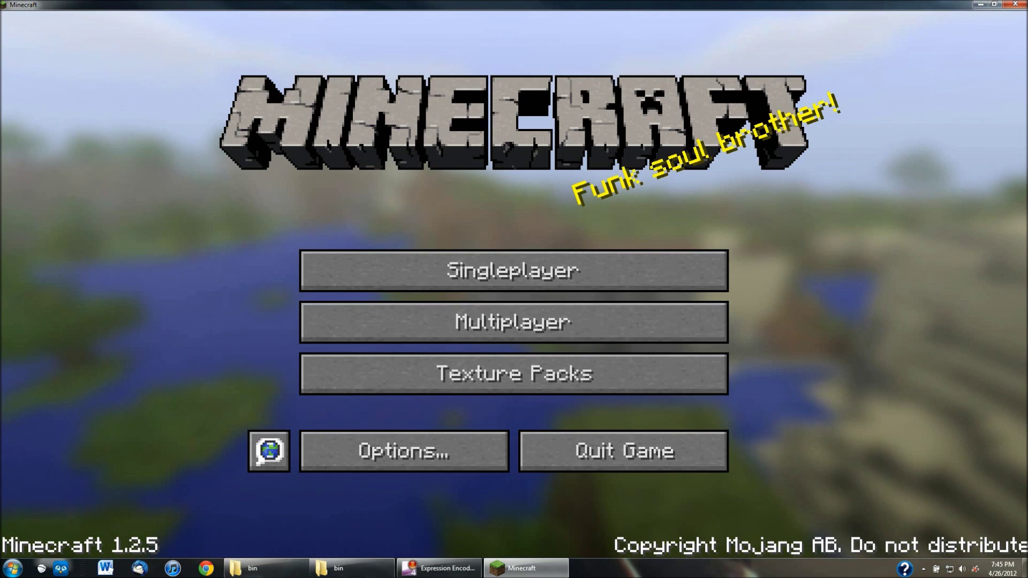
left_click(514, 270)
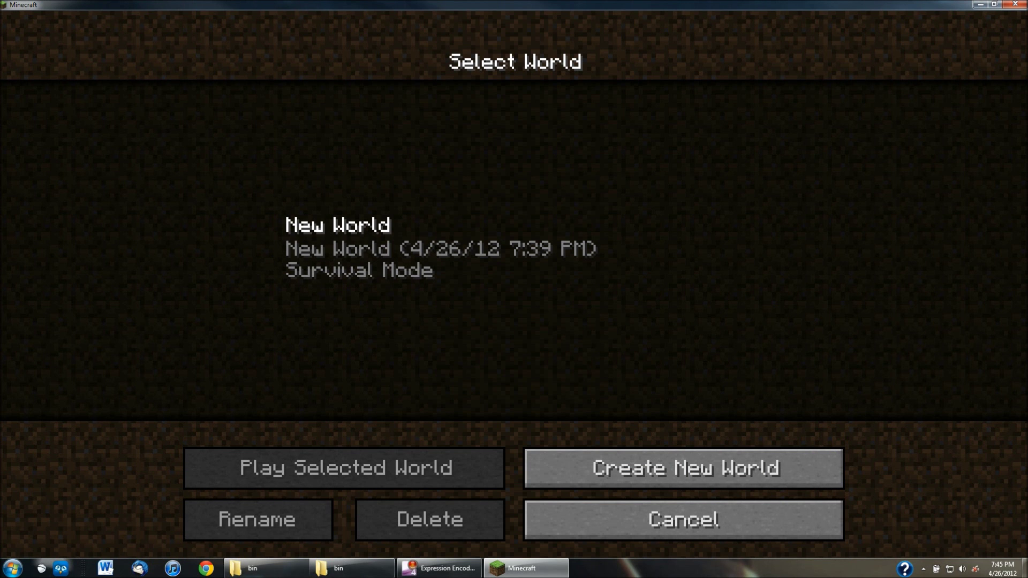
double_click(514, 249)
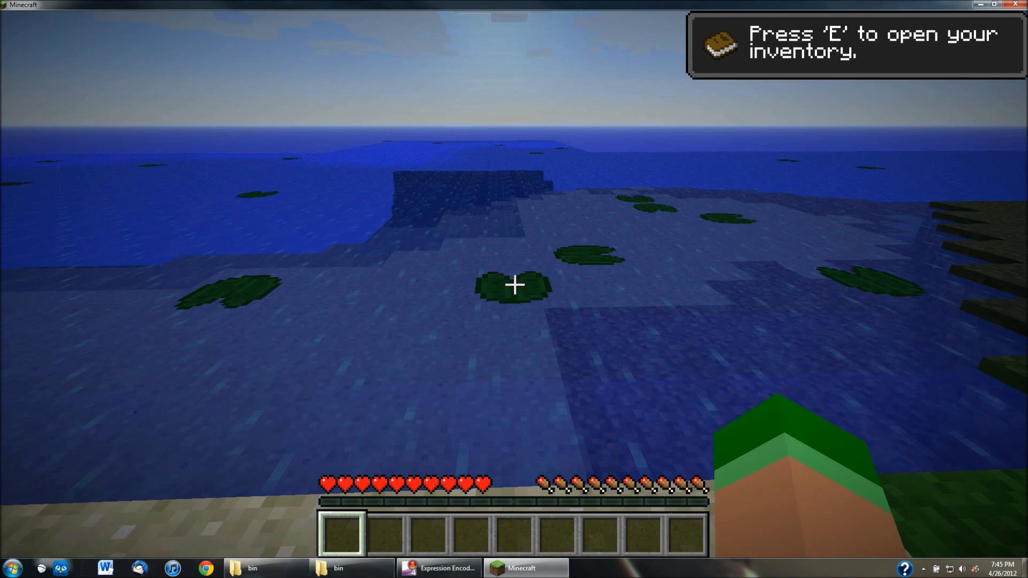
Set the game's music volume to 20% and sound volume to 24%, and return to the game
key("Escape")
left_click(514, 338)
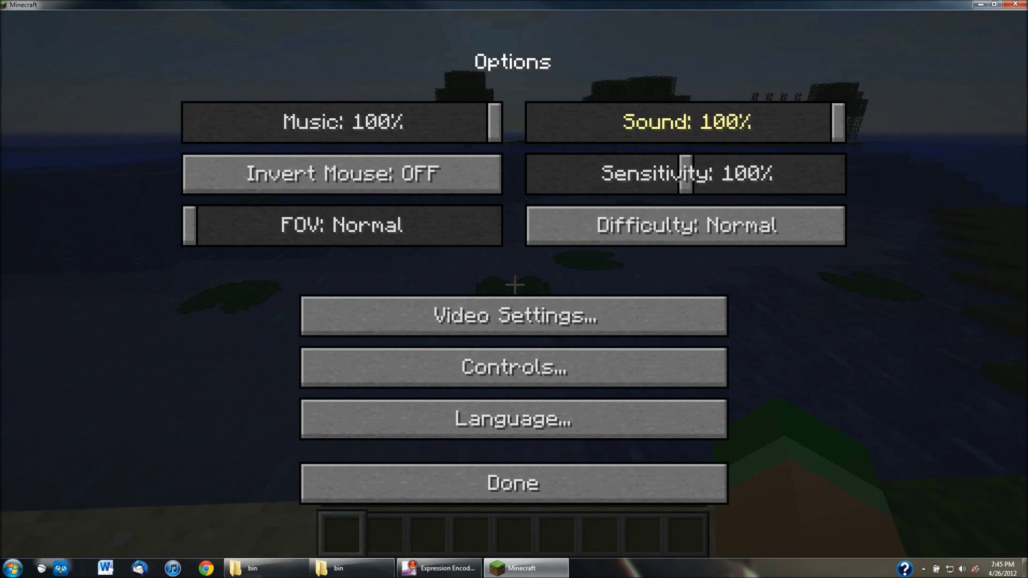
left_click_drag(824, 122, 529, 122)
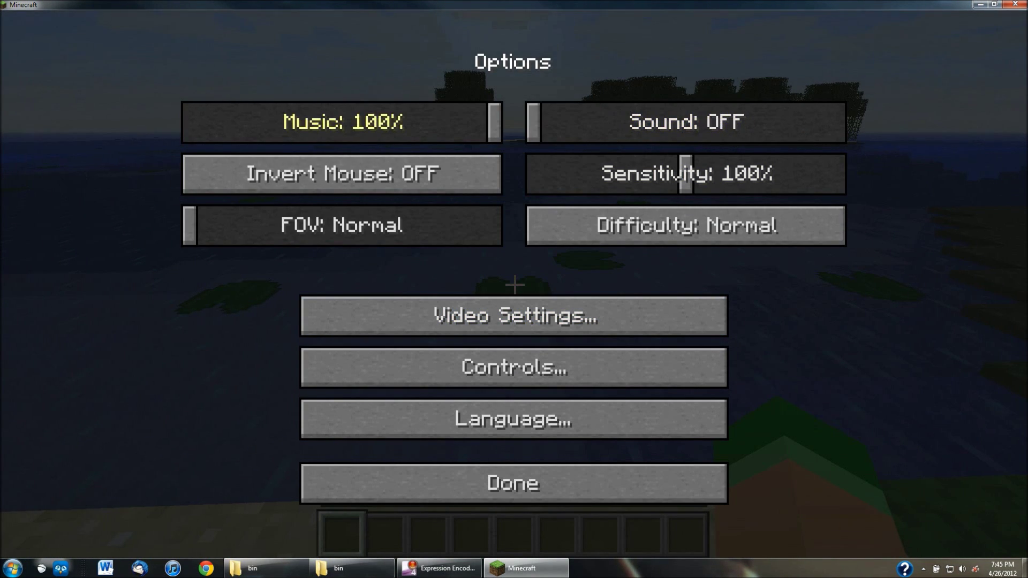
left_click_drag(419, 122, 251, 122)
left_click_drag(551, 123, 605, 122)
left_click(514, 483)
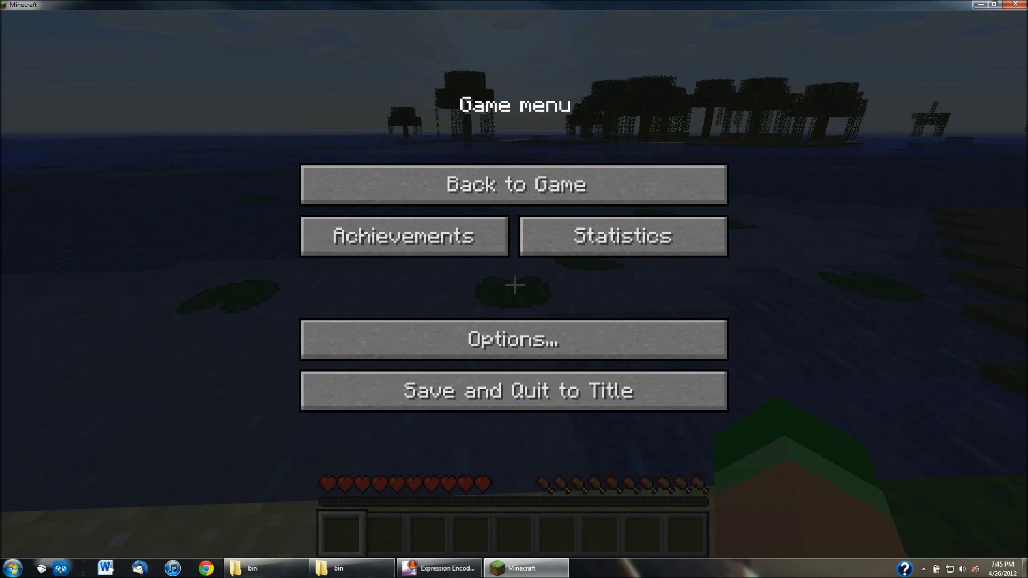
left_click(514, 185)
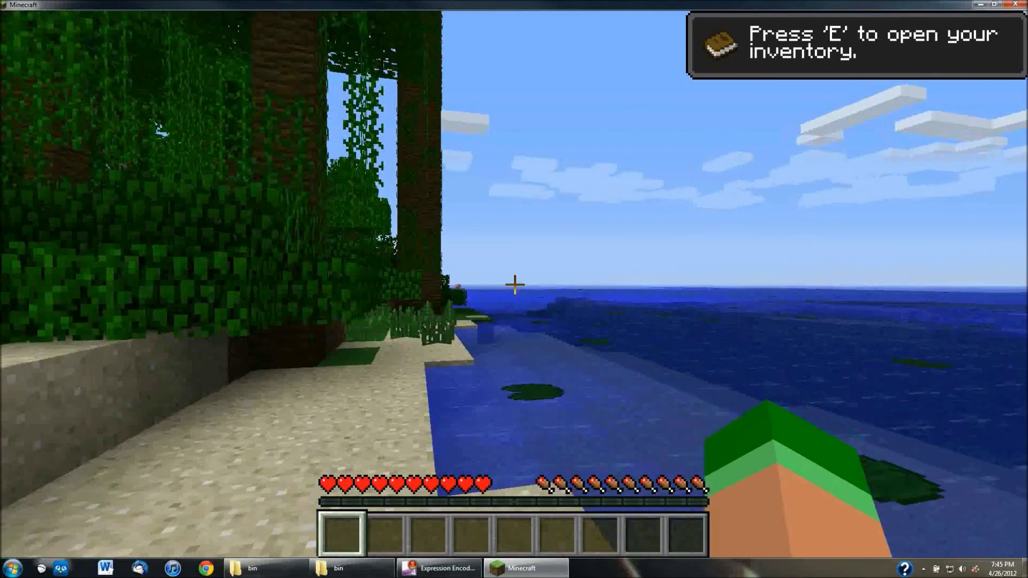
Review the OptiFine video settings and animation settings, and go back to the game
key("Escape")
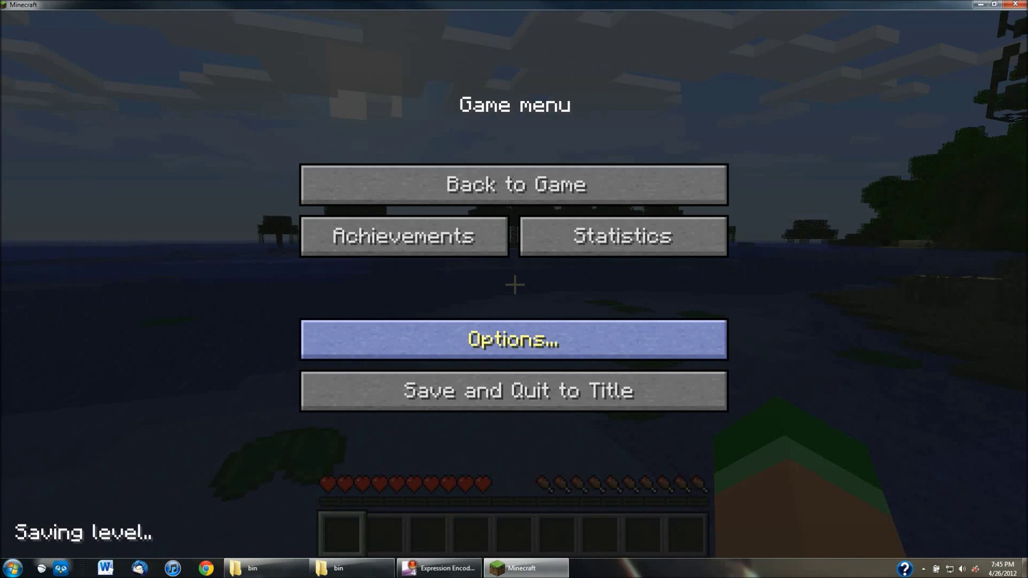
left_click(514, 327)
left_click(514, 316)
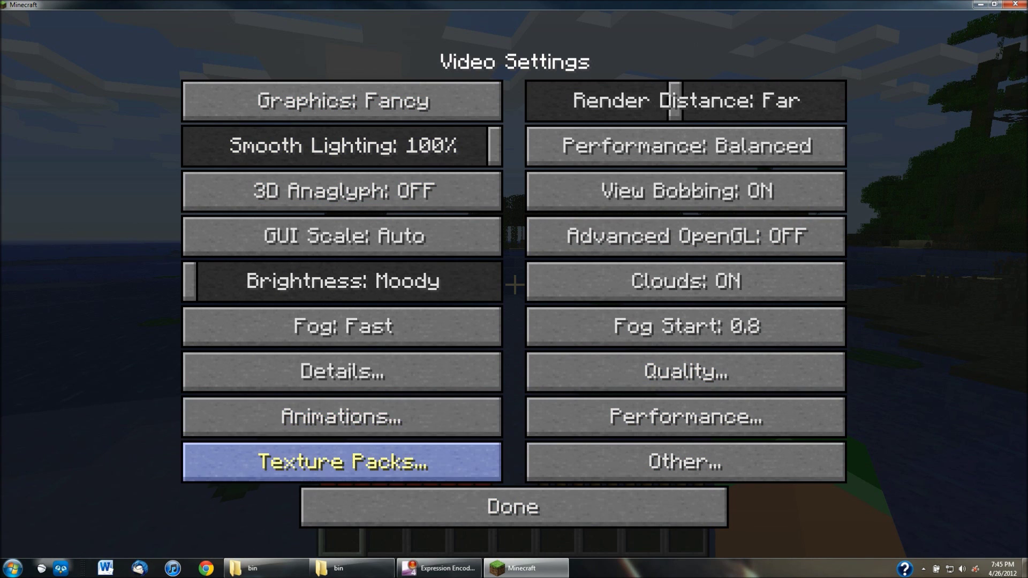
left_click(343, 417)
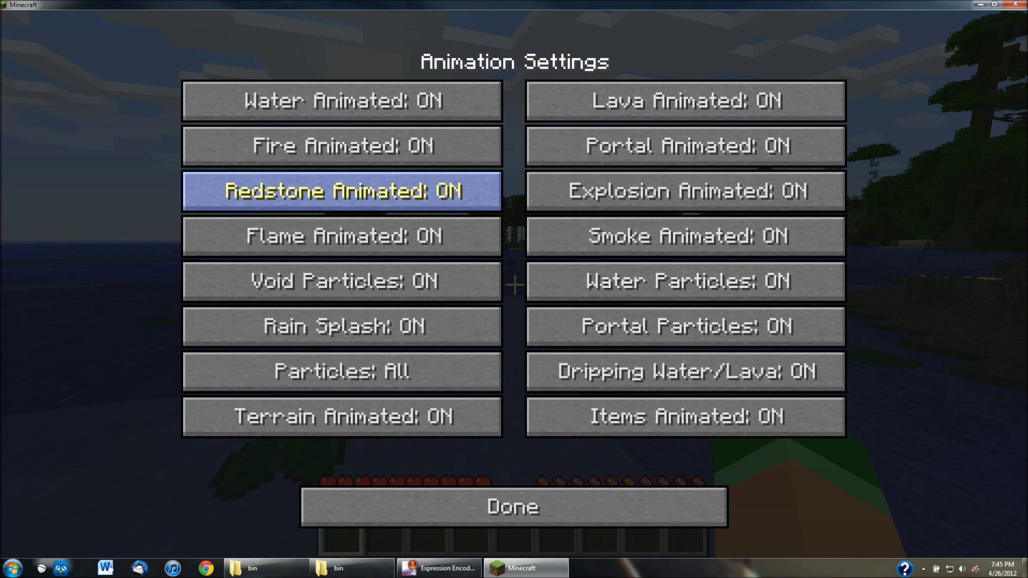
left_click(512, 507)
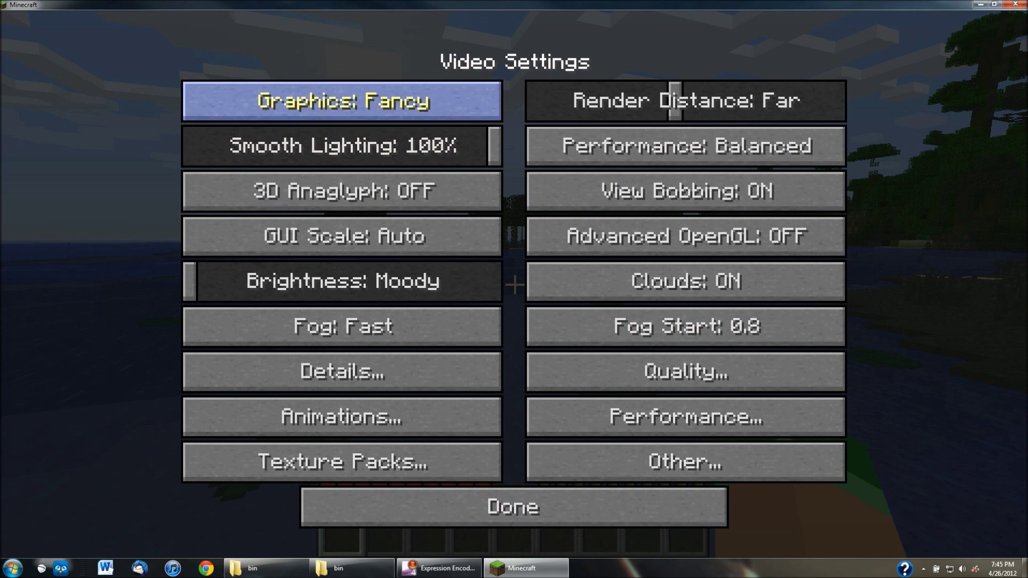
left_click(512, 507)
left_click(512, 484)
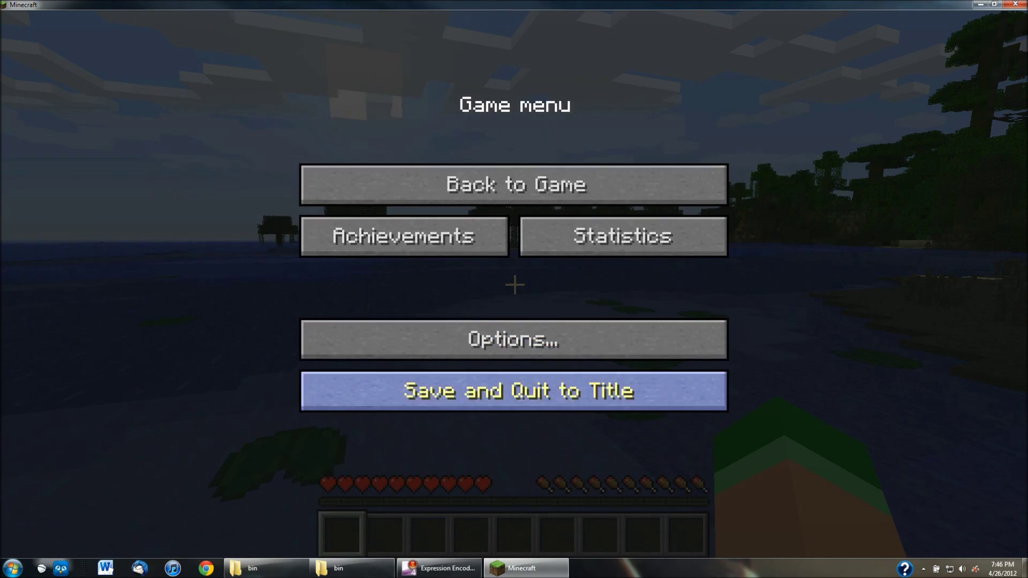
left_click(514, 185)
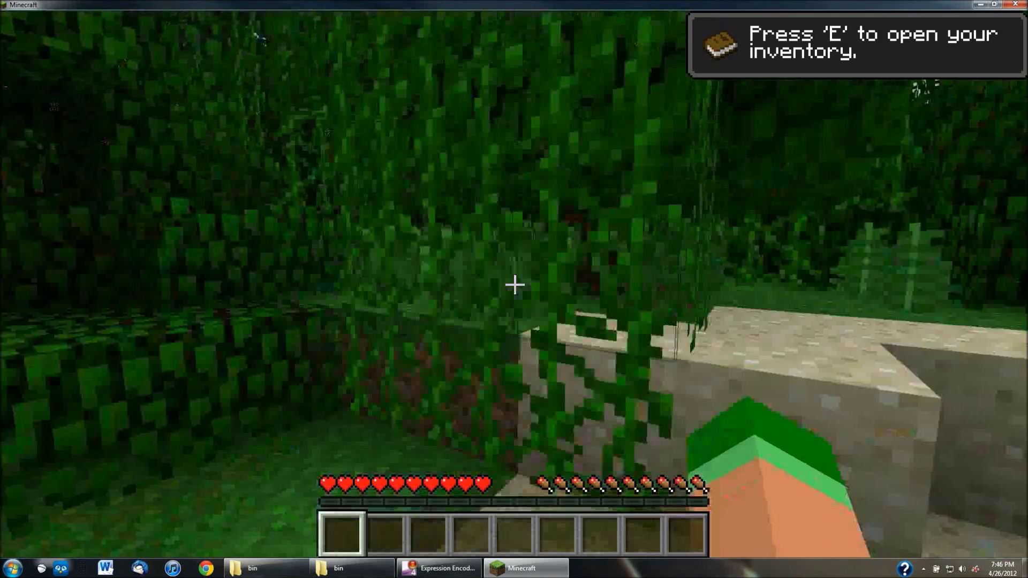
Walk through the jungle and past the lakes to check how the game renders with OptiFine
key("w")
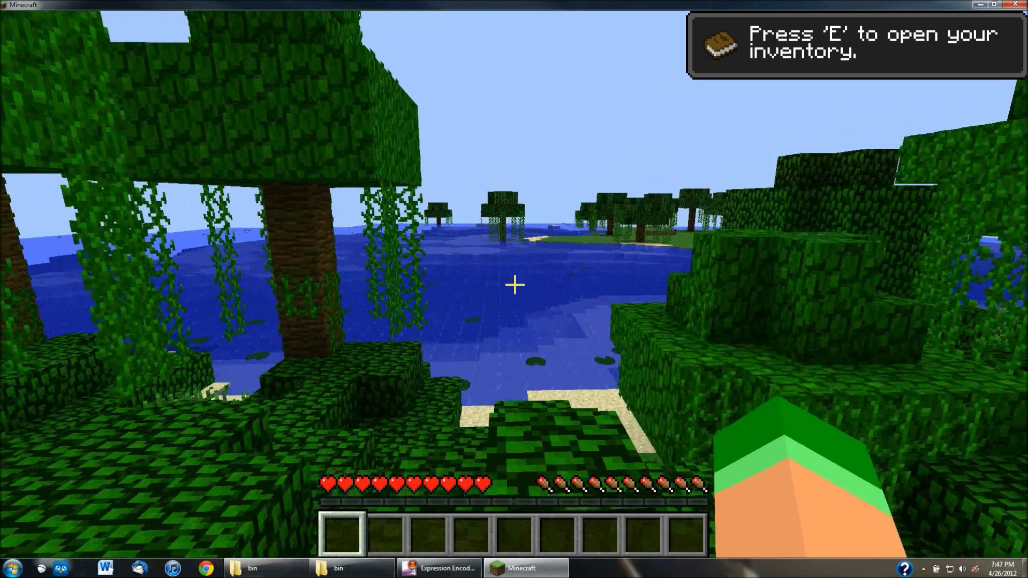
key("w")
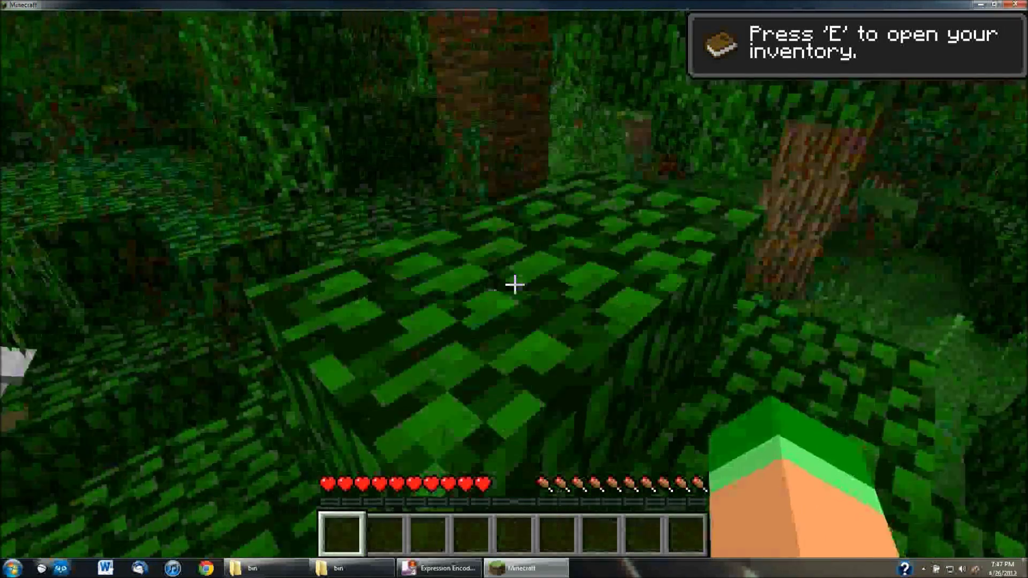
key("w")
key("w")
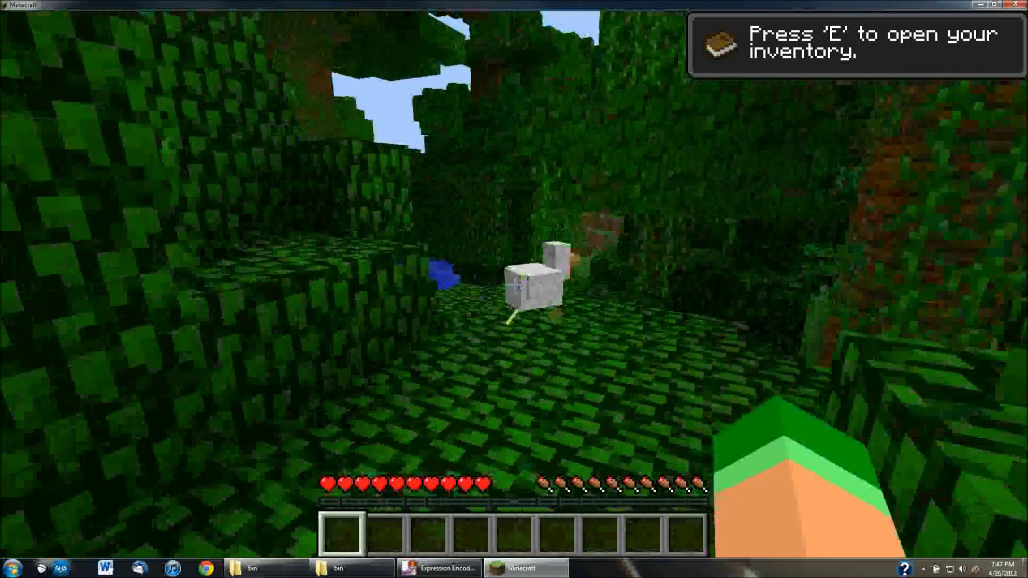
key("w")
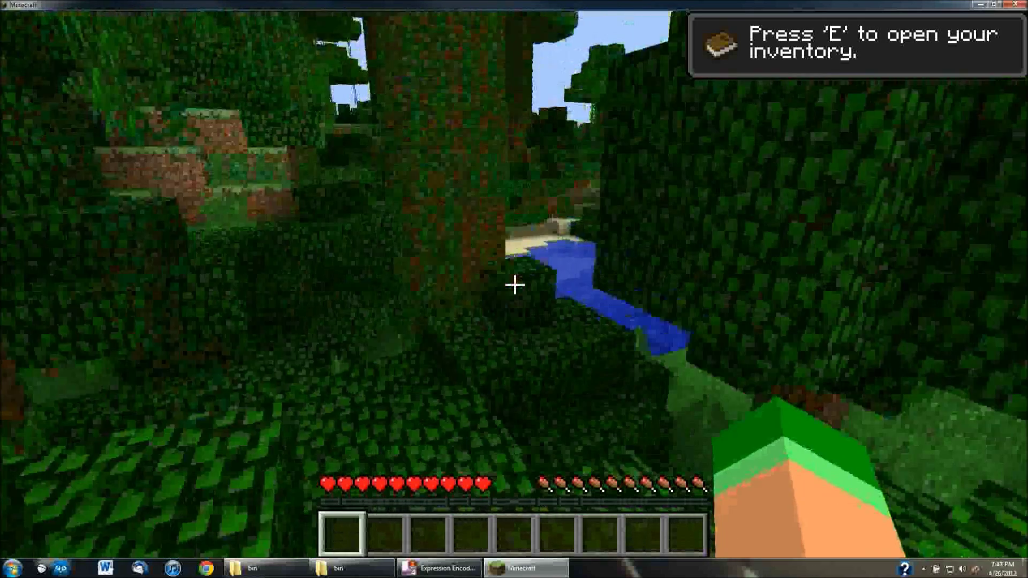
key("w")
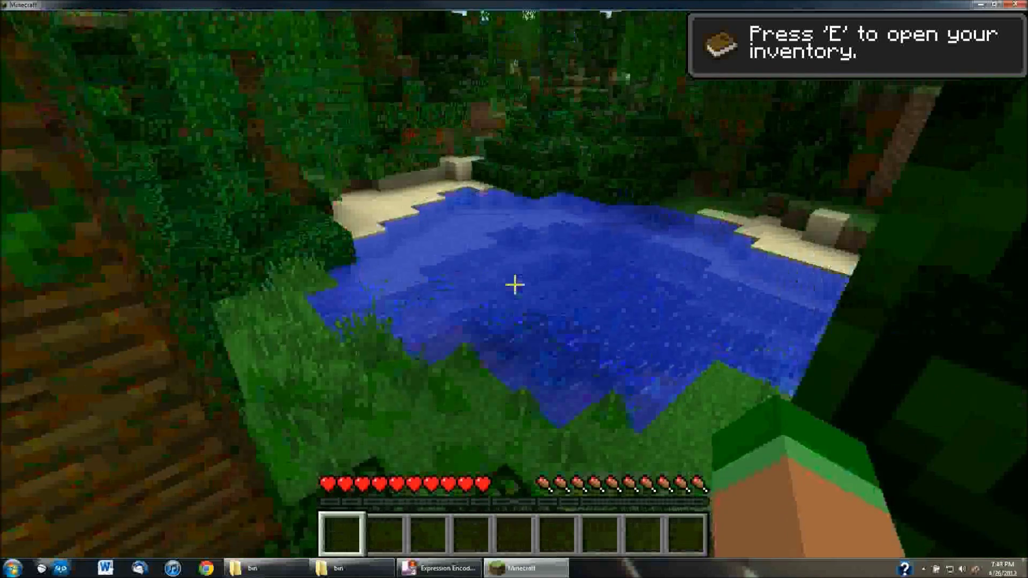
key("w")
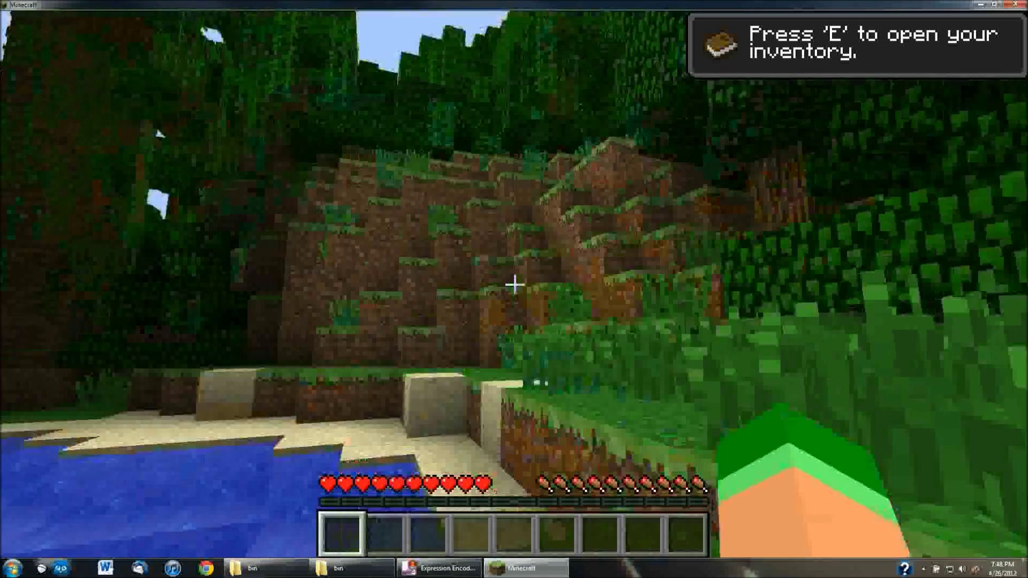
key("w")
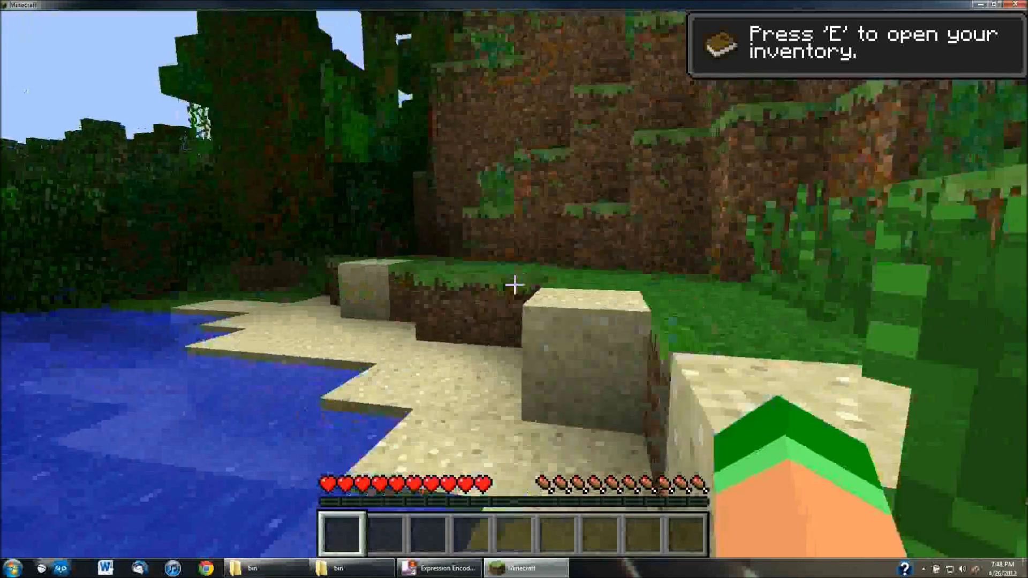
key("w")
key("w")
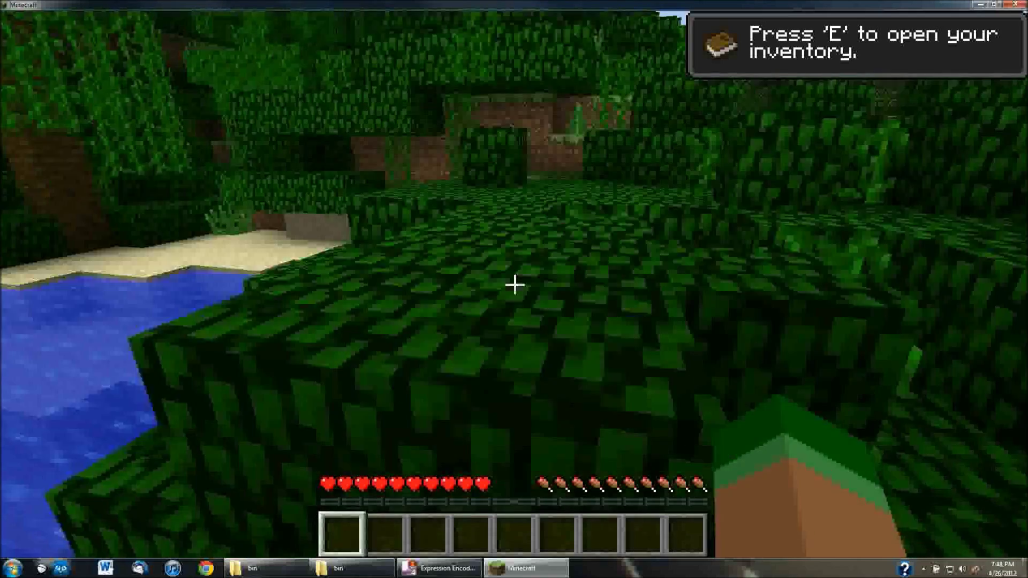
key("w")
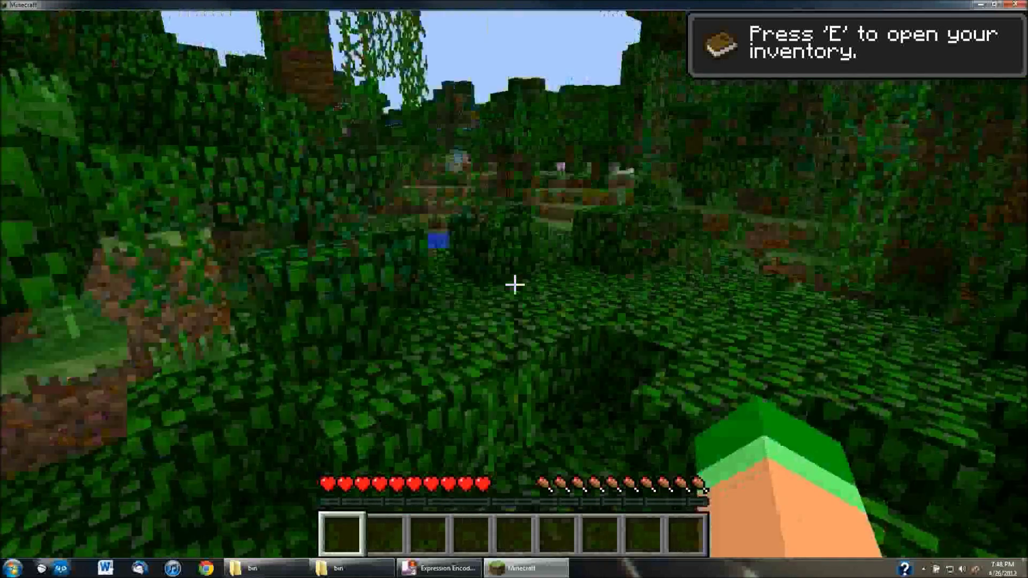
key("w")
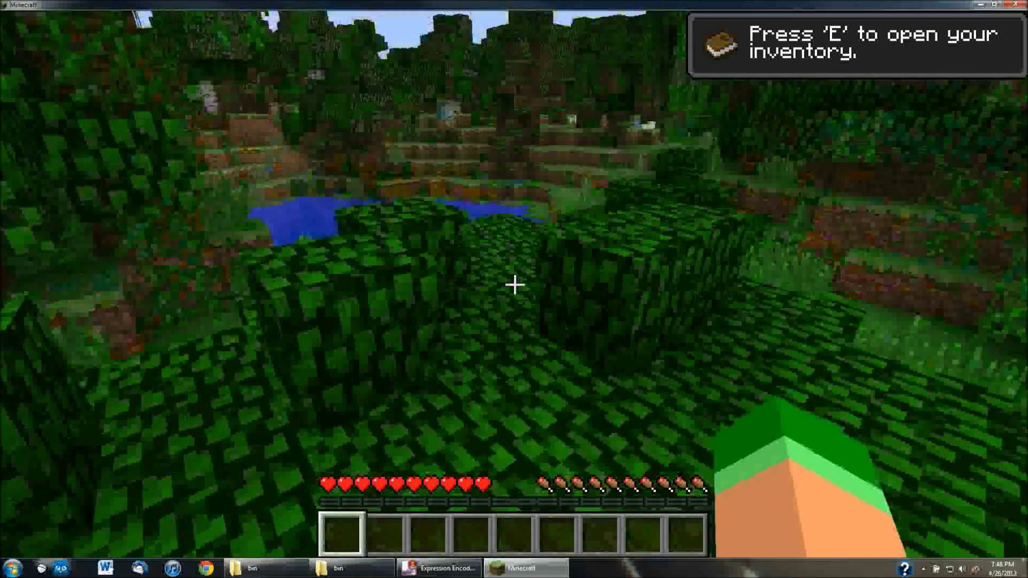
key("w")
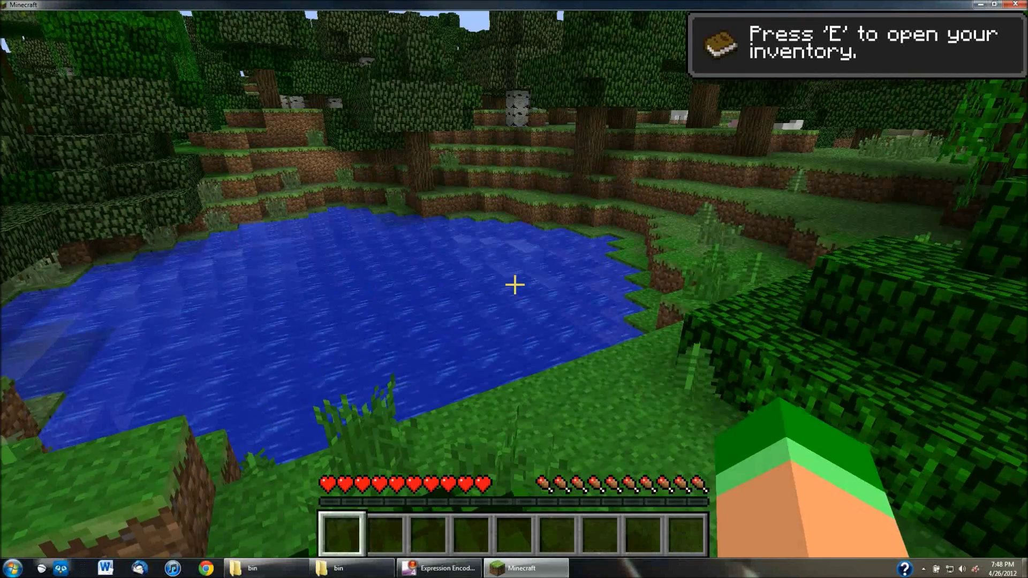
Set the render distance to Normal in the video settings and resume the game
key("Escape")
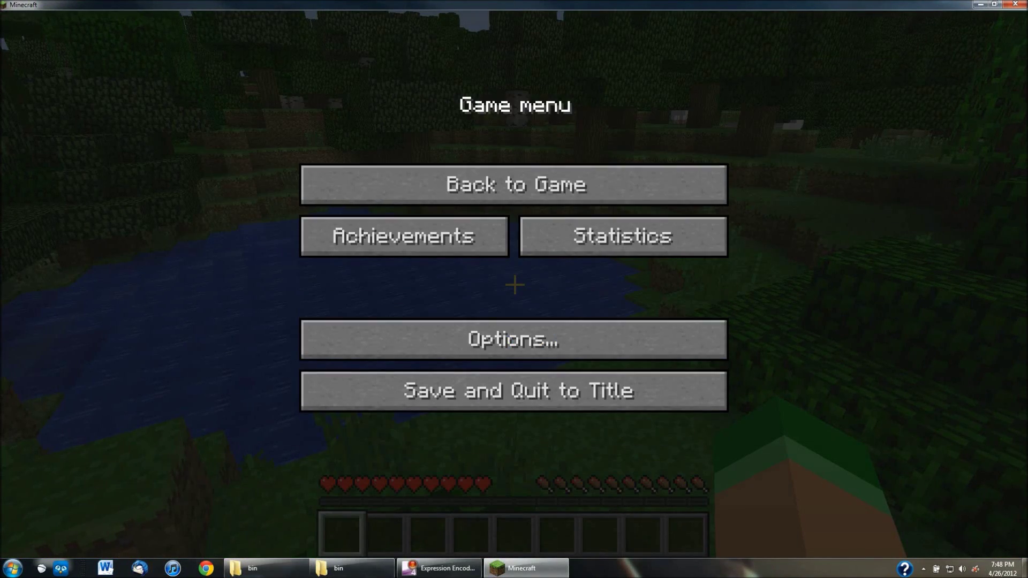
key("Escape")
key("Escape")
left_click(513, 340)
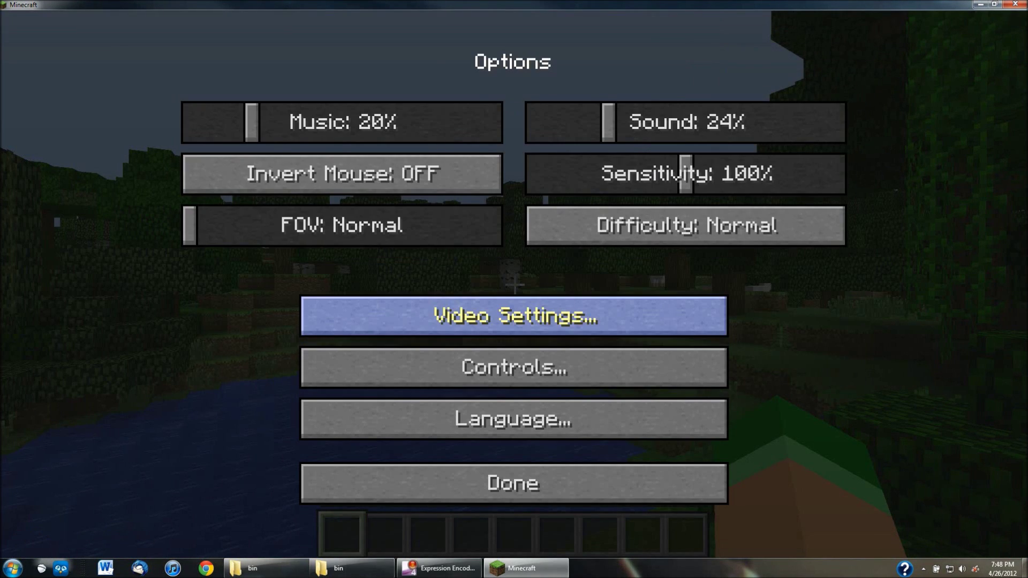
left_click(513, 316)
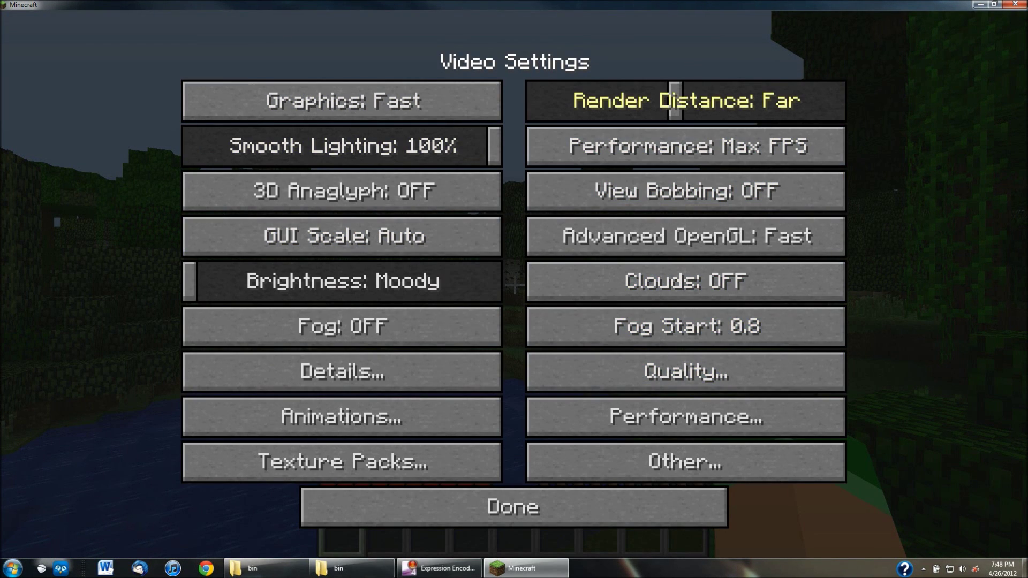
left_click_drag(674, 101, 600, 101)
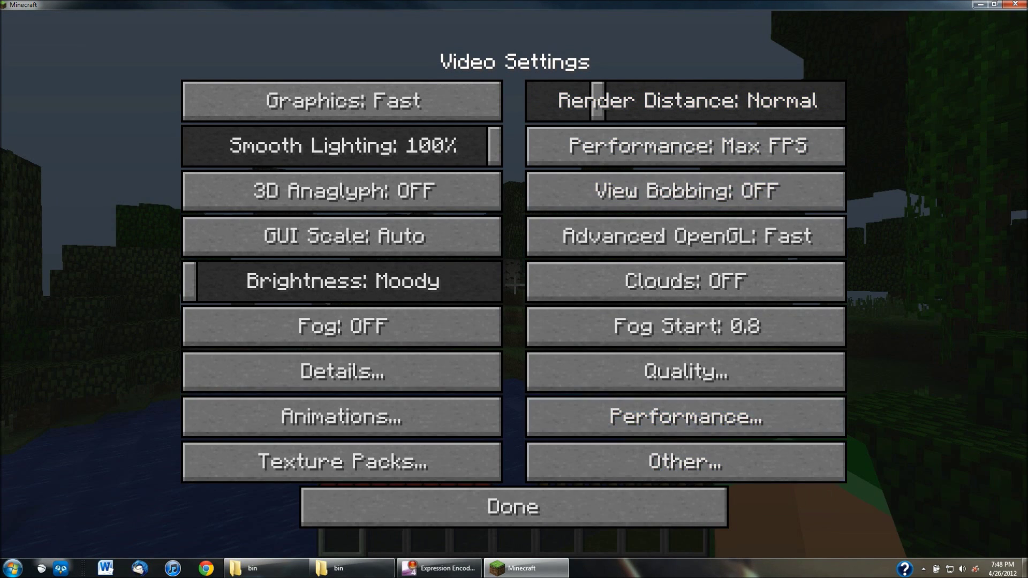
left_click(513, 507)
left_click(514, 482)
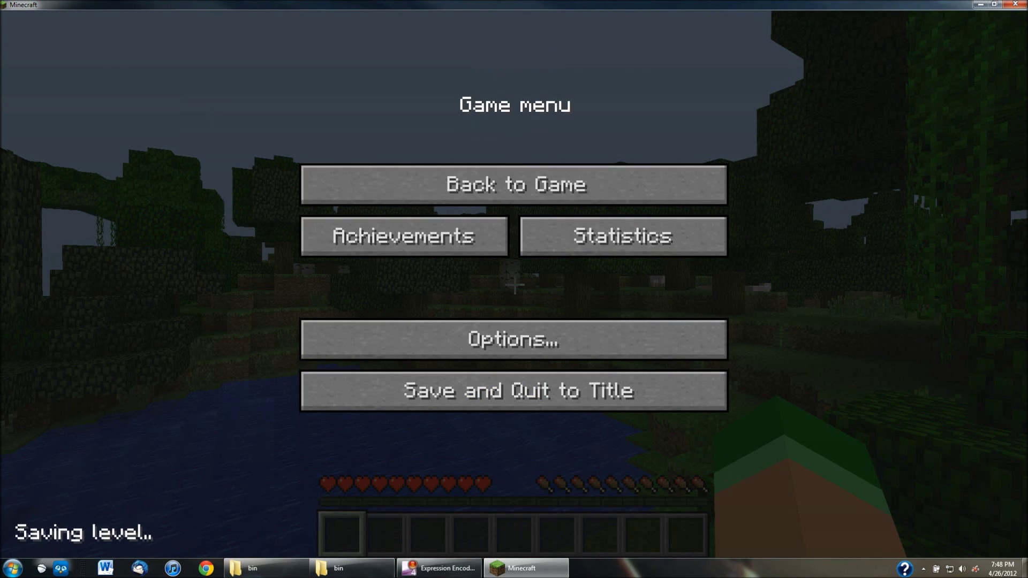
left_click(513, 184)
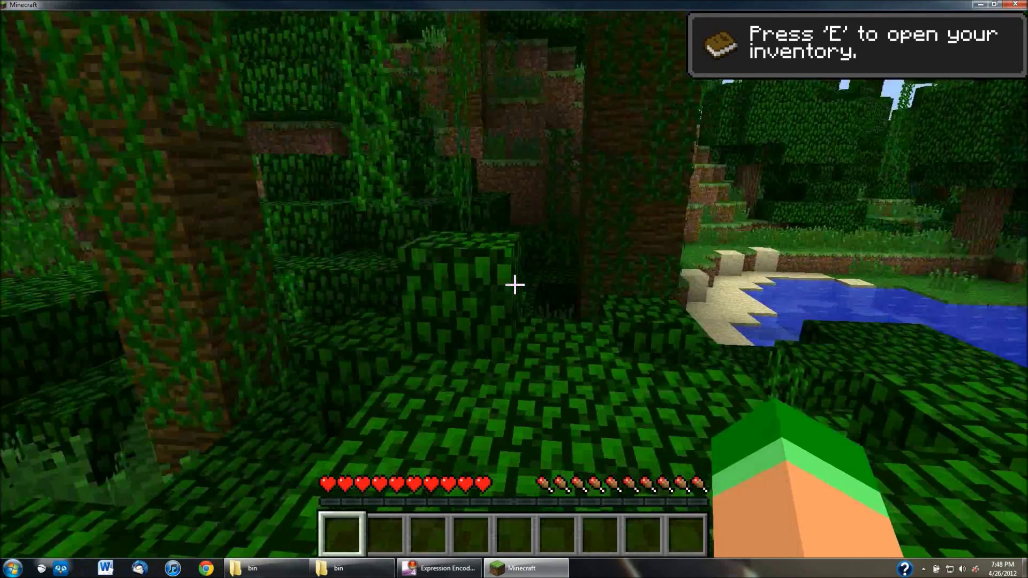
Review the detail settings for clouds, trees, water and sky within the video settings
key("Escape")
left_click(514, 337)
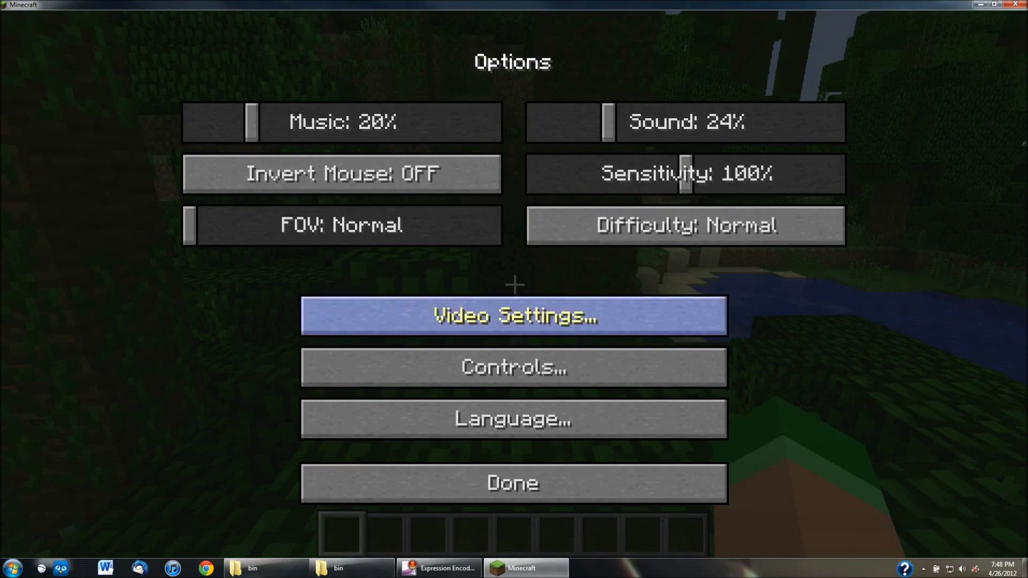
left_click(514, 311)
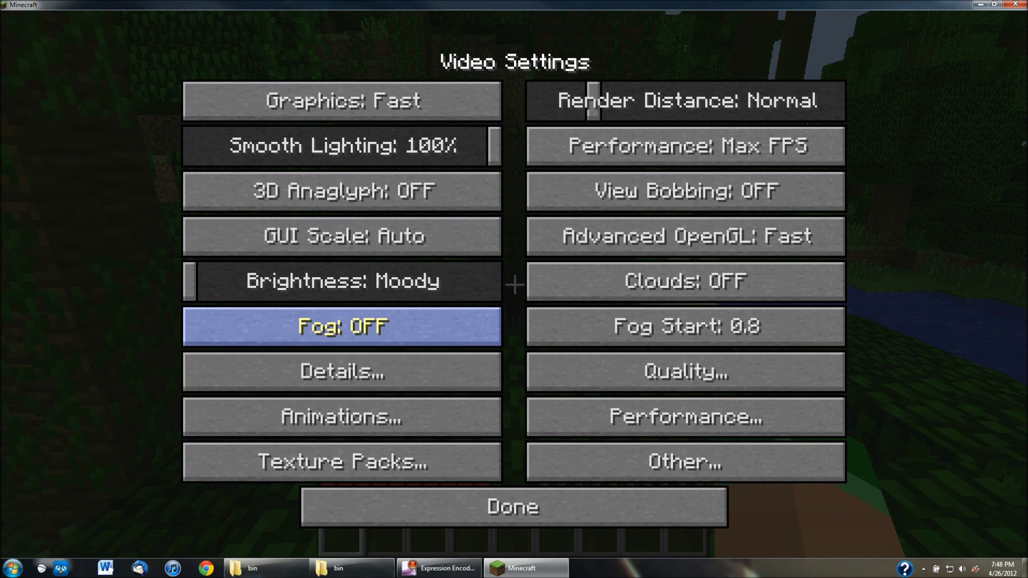
left_click(342, 371)
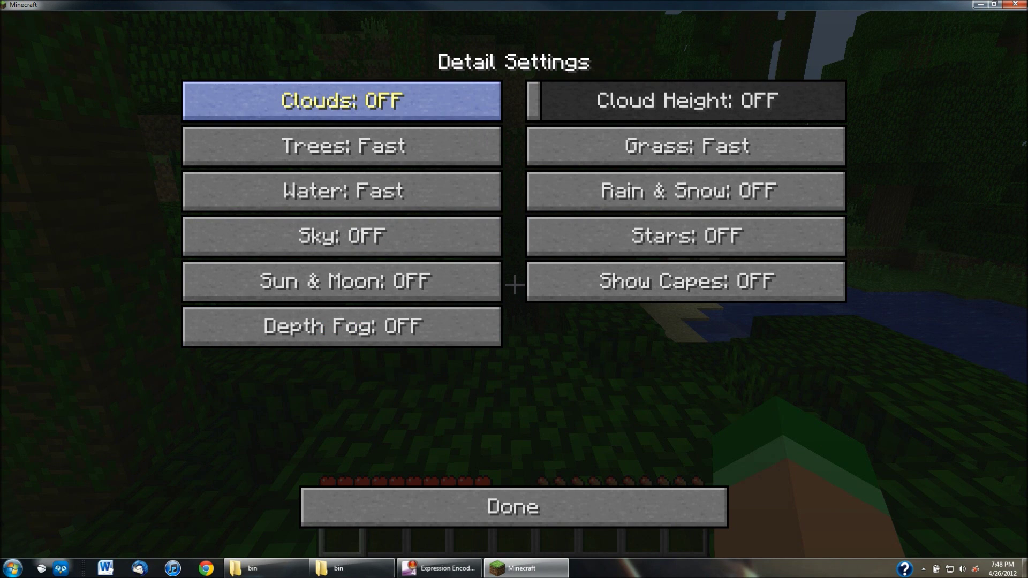
mouse_move(342, 100)
left_click(514, 507)
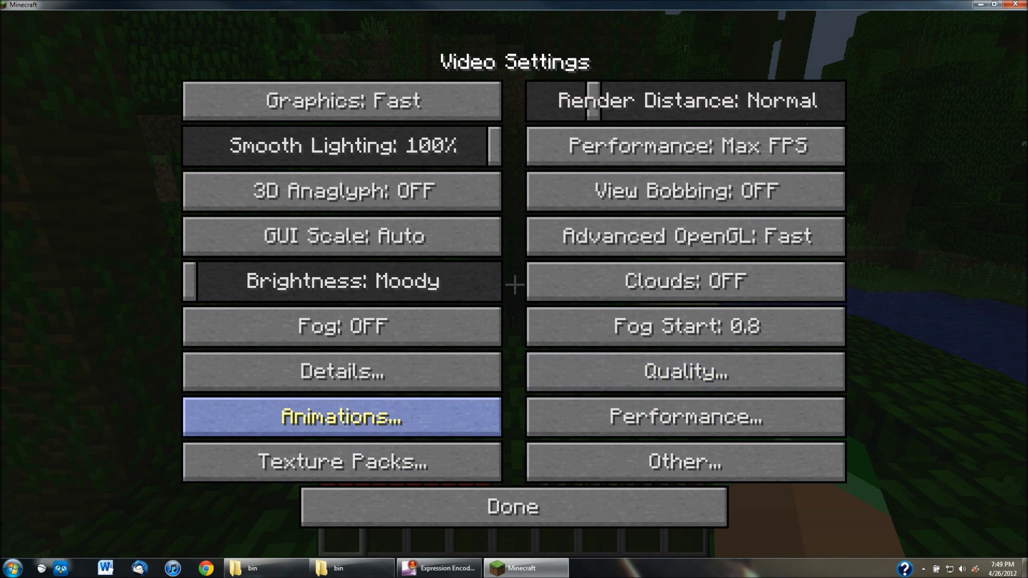
Turn off the water animation in the animation settings, resume the game and walk to the lake
left_click(342, 416)
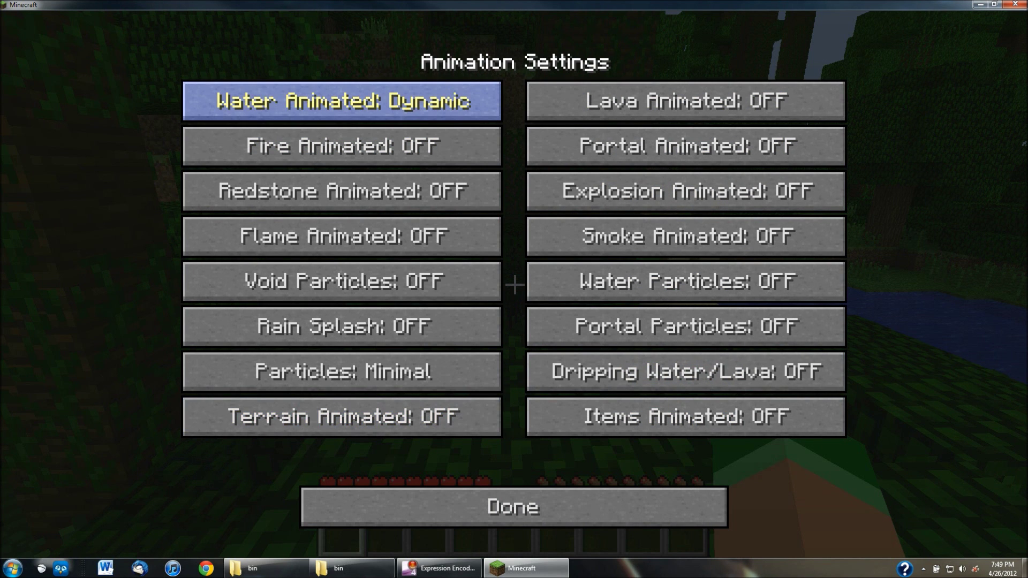
left_click(341, 100)
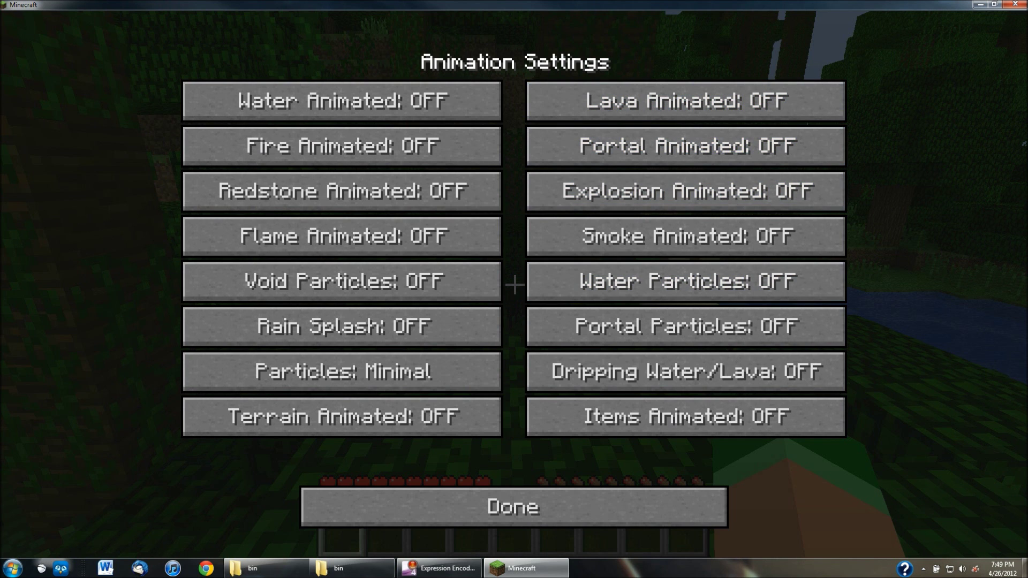
left_click(512, 506)
left_click(512, 507)
left_click(512, 483)
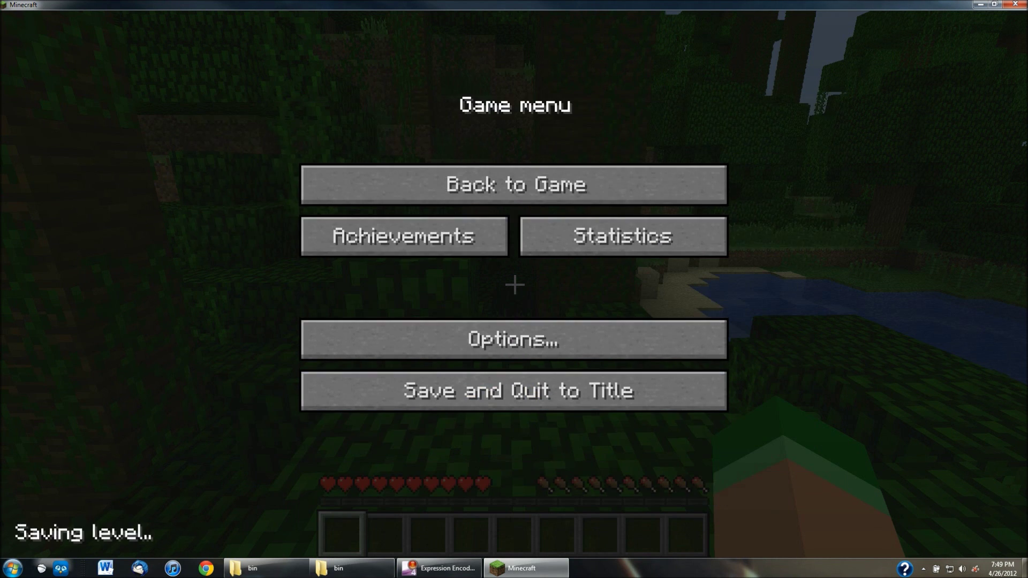
left_click(513, 184)
key("w")
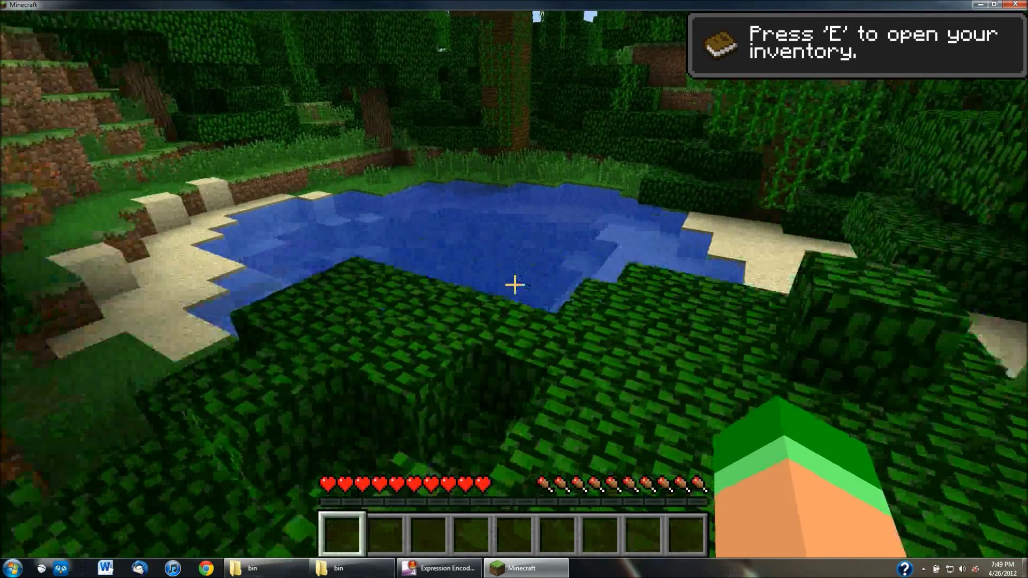
key("w")
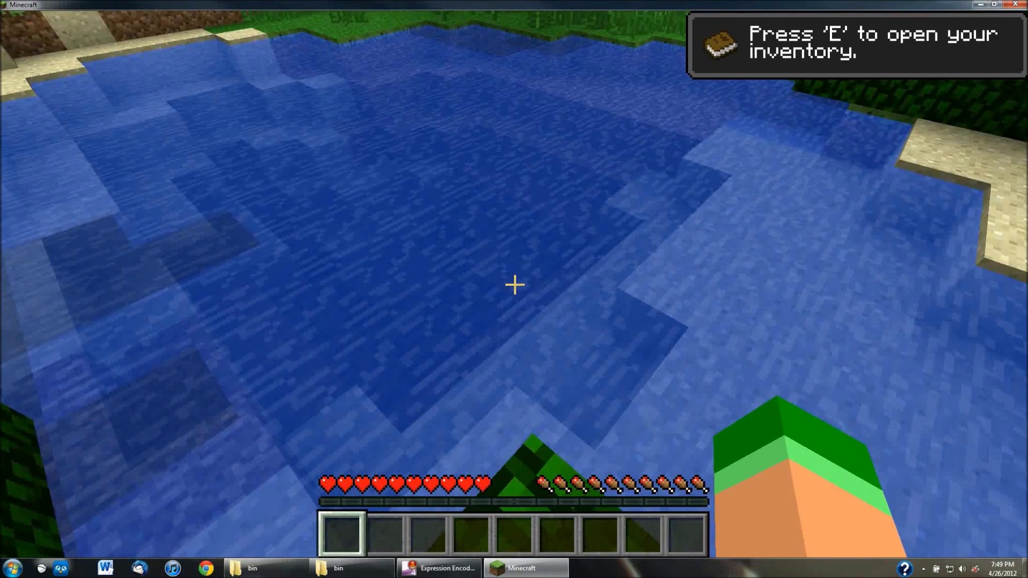
Switch on water particles and water animation in the animation settings, and go back to the game
key("Escape")
left_click(513, 339)
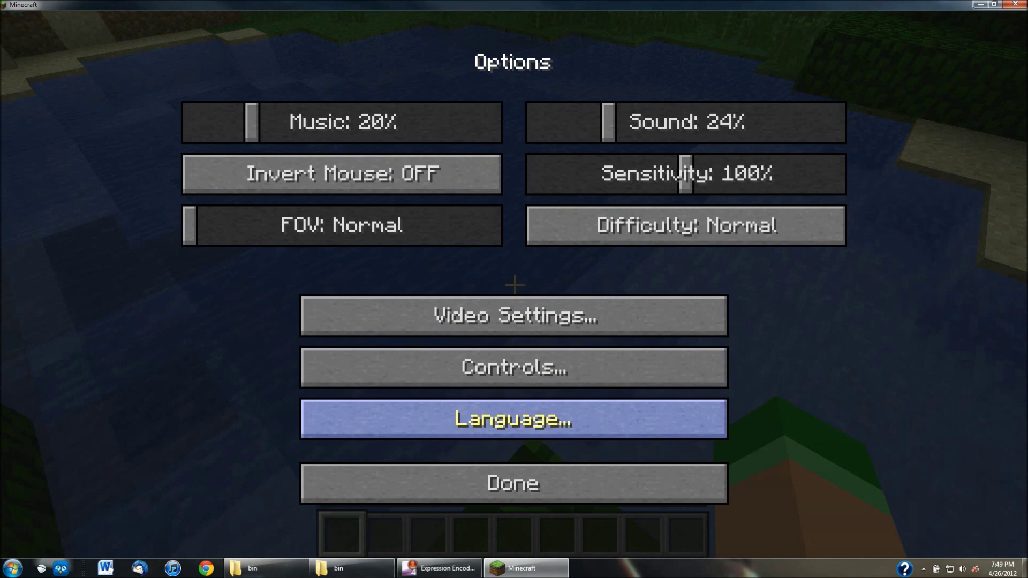
left_click(396, 316)
left_click(342, 416)
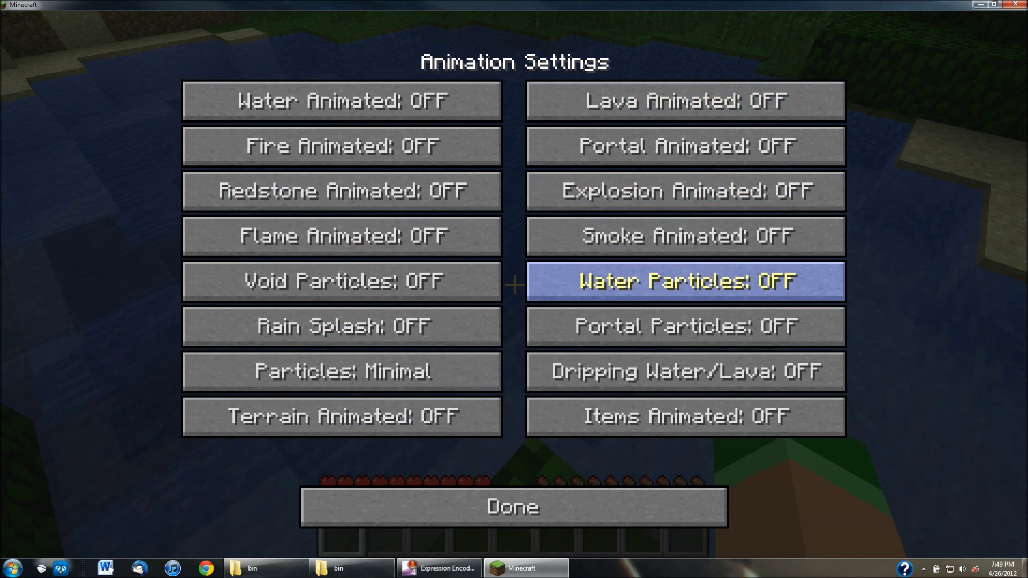
left_click(685, 281)
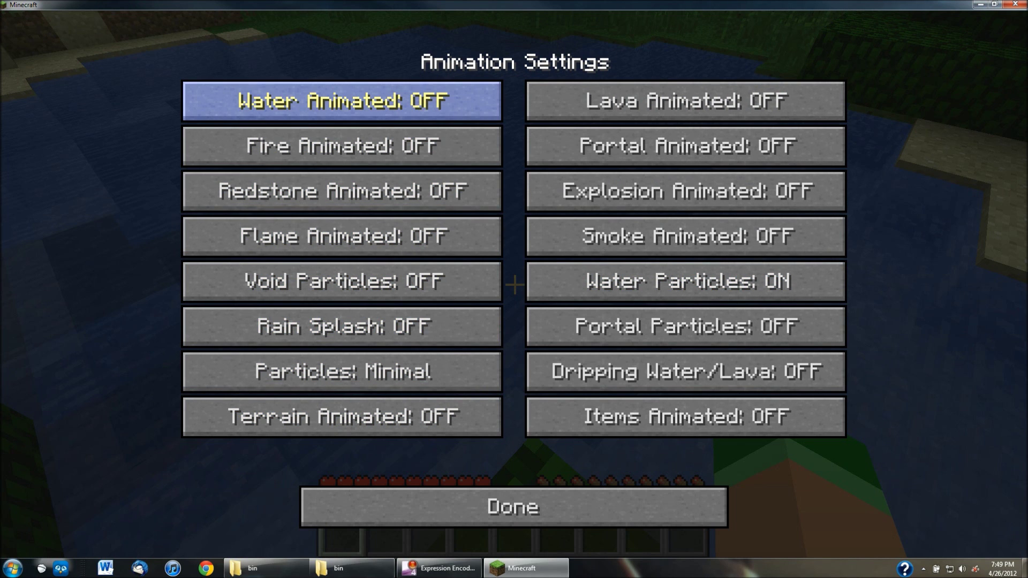
left_click(342, 101)
left_click(514, 507)
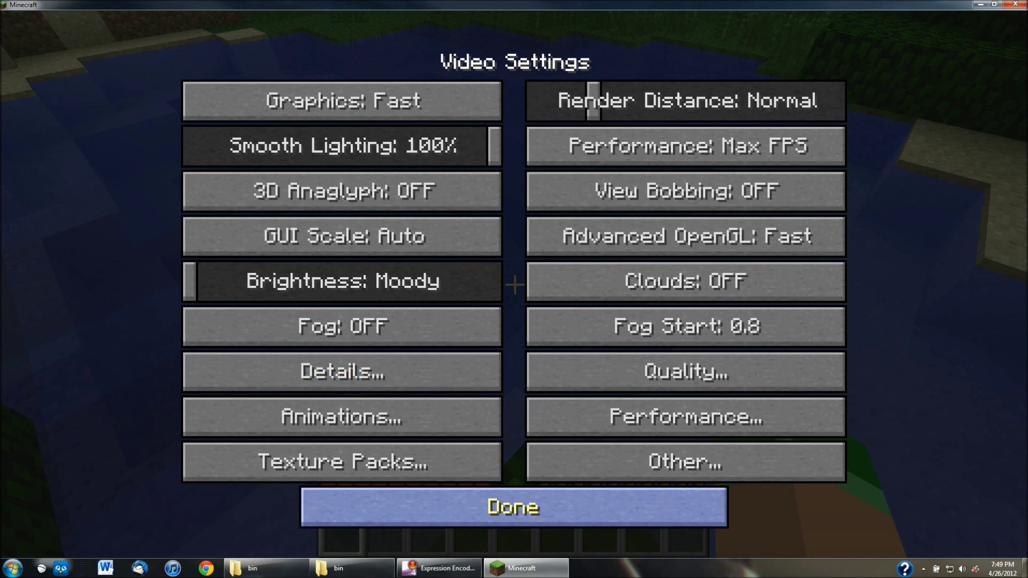
left_click(513, 507)
left_click(514, 482)
left_click(514, 181)
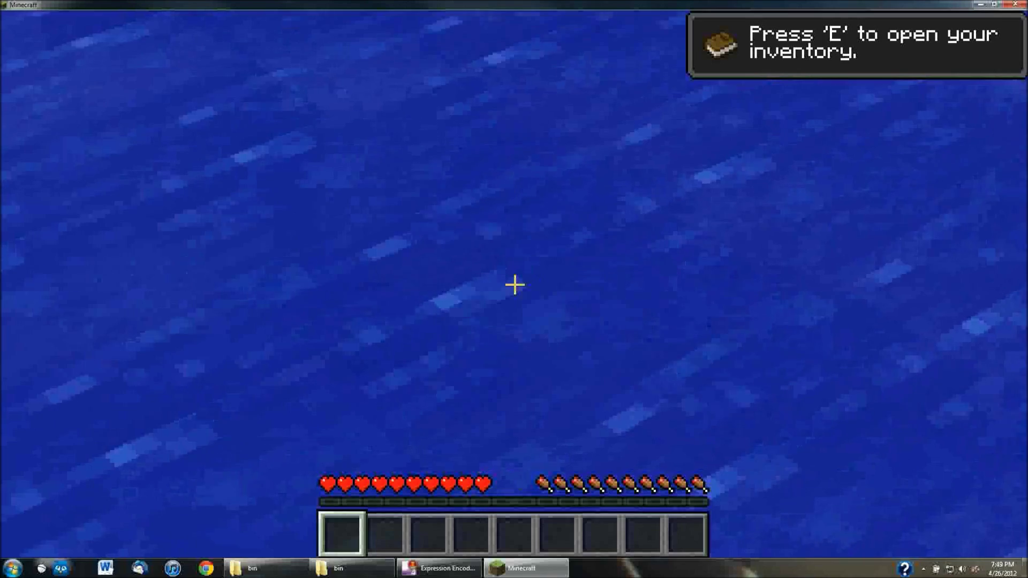
Look over the lake water up close and hit the sand block at its edge
key("z")
key("w")
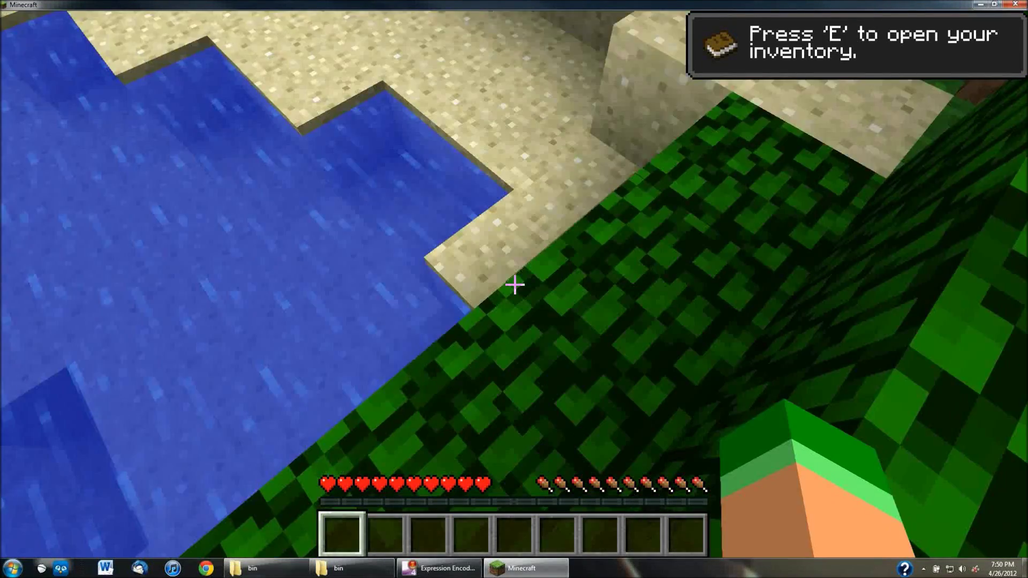
left_click(515, 284)
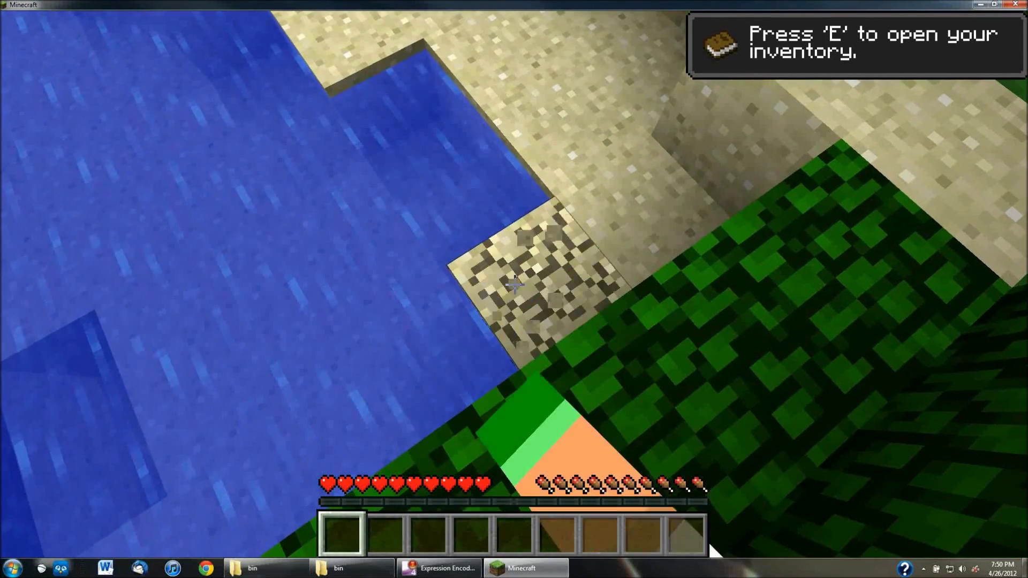
Set Water Animated and Water Particles to OFF in the animation settings and return to the game
key("Escape")
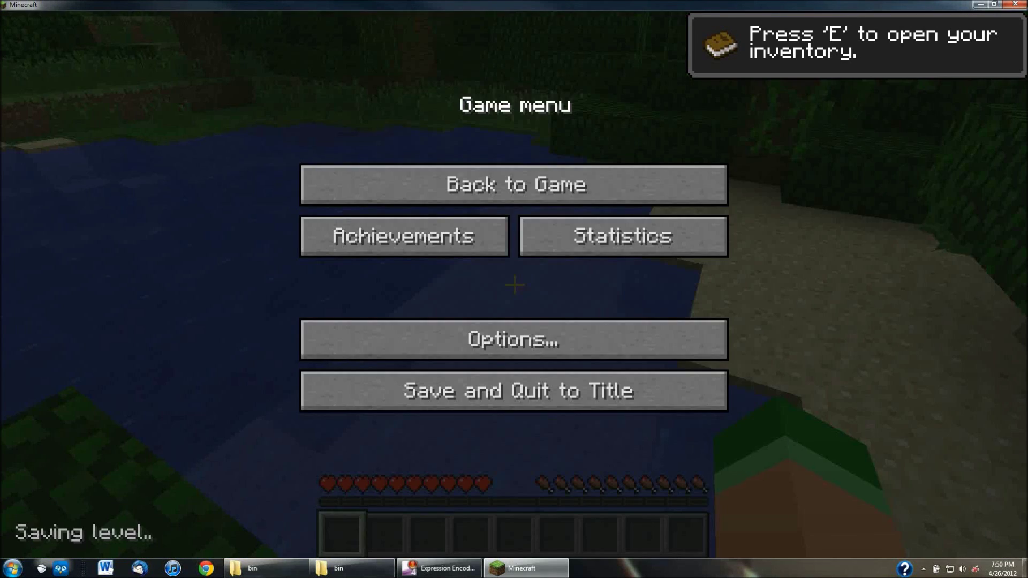
left_click(514, 337)
left_click(512, 483)
left_click(512, 335)
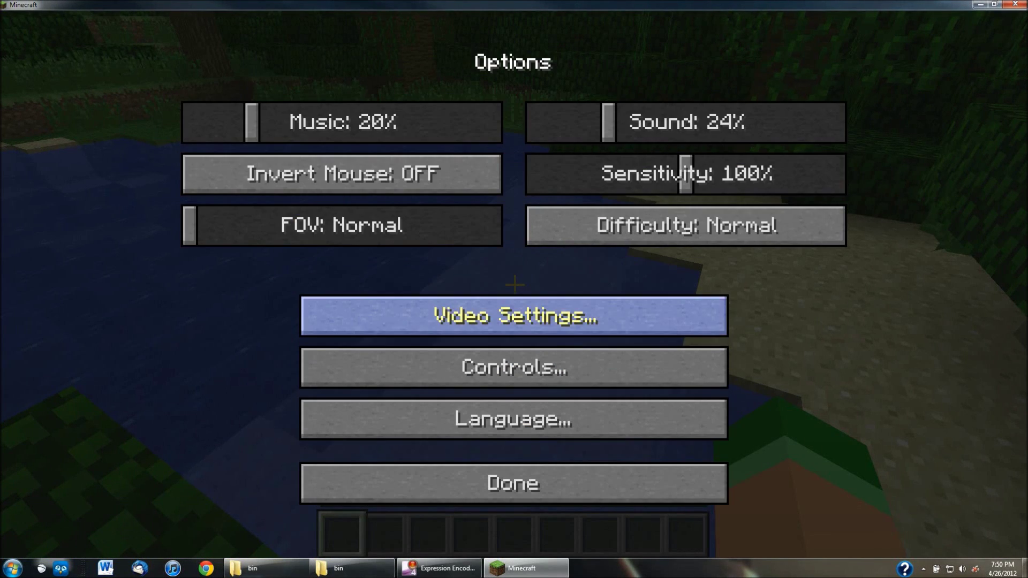
left_click(513, 317)
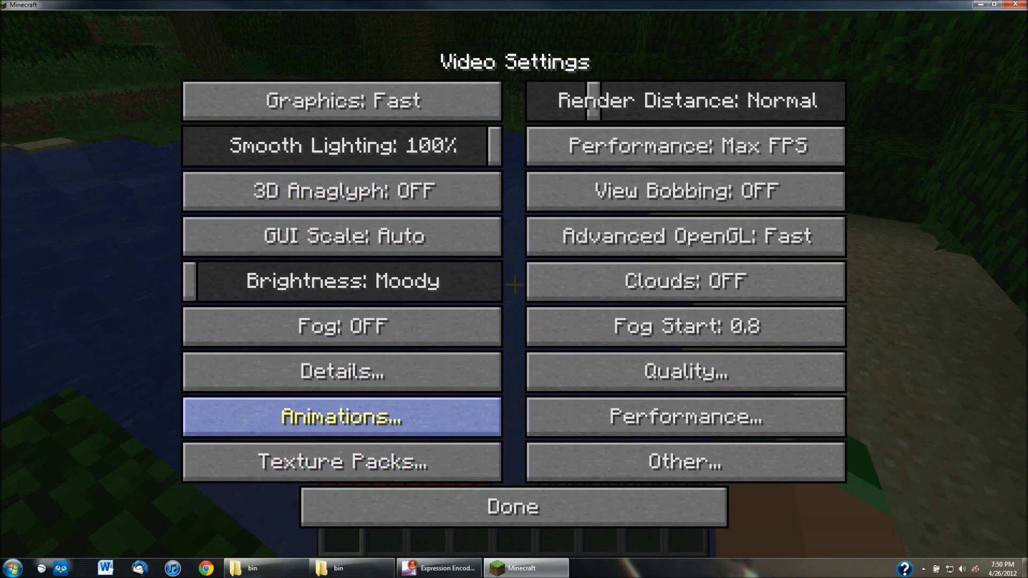
left_click(321, 417)
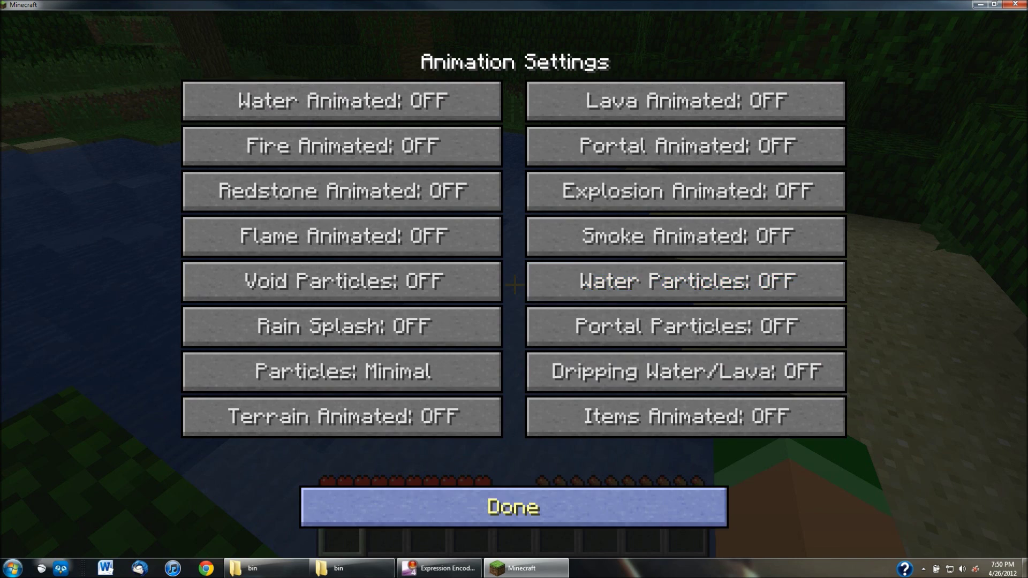
left_click(507, 506)
left_click(511, 495)
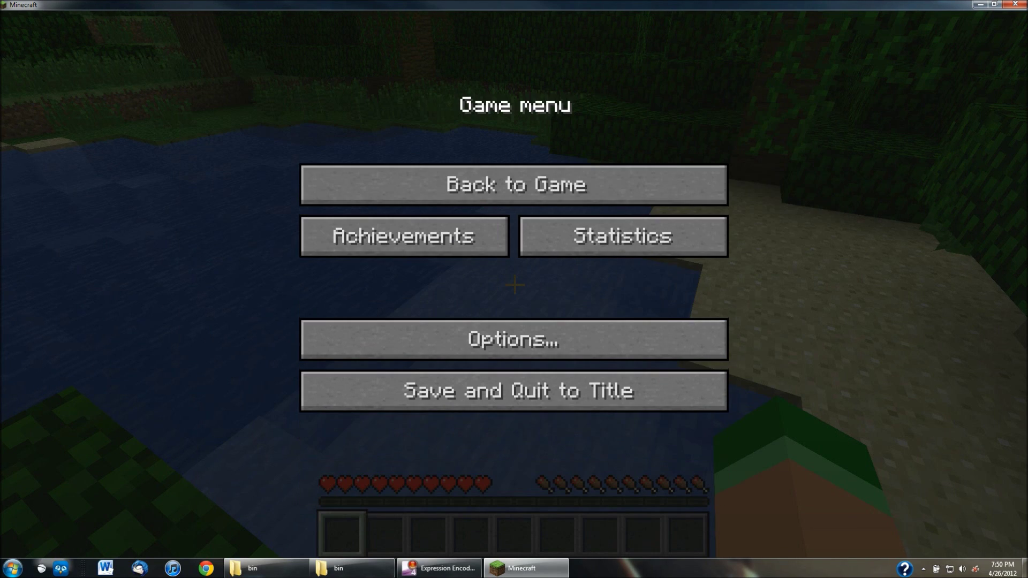
left_click(514, 185)
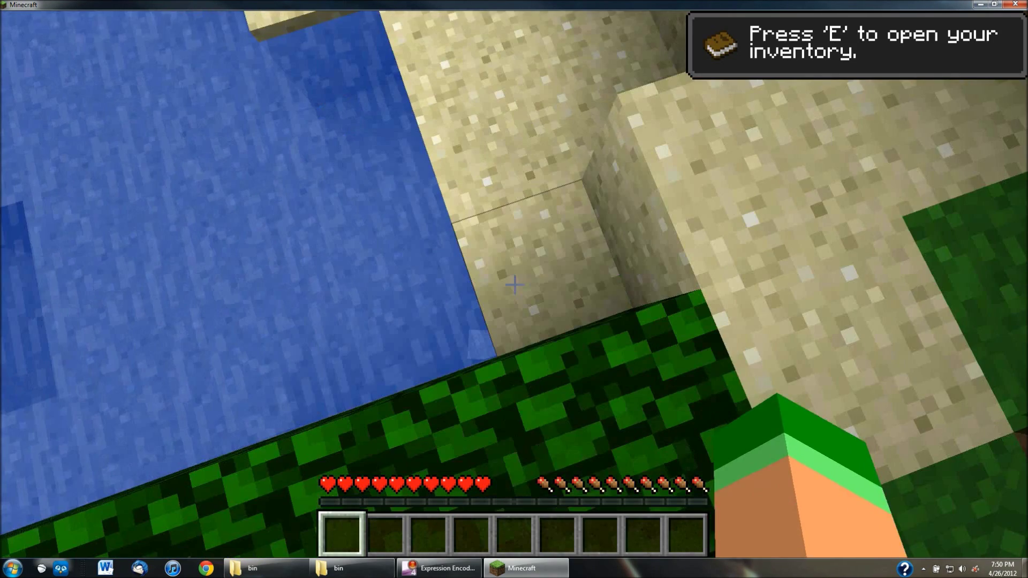
Check how the sandy shore and lake render, and take a look at the inventory
left_click_drag(514, 284, 513, 285)
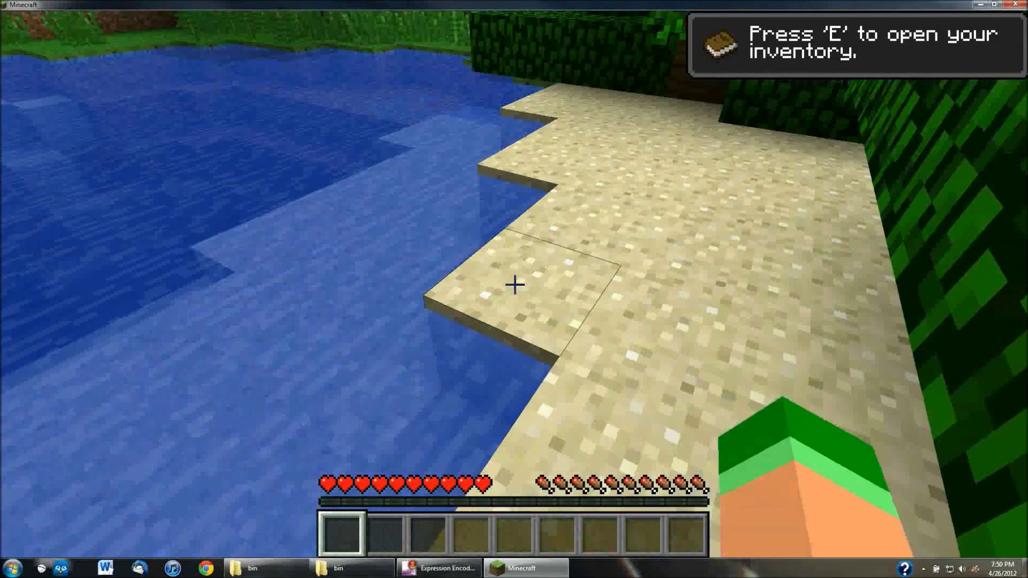
left_click_drag(515, 285, 514, 284)
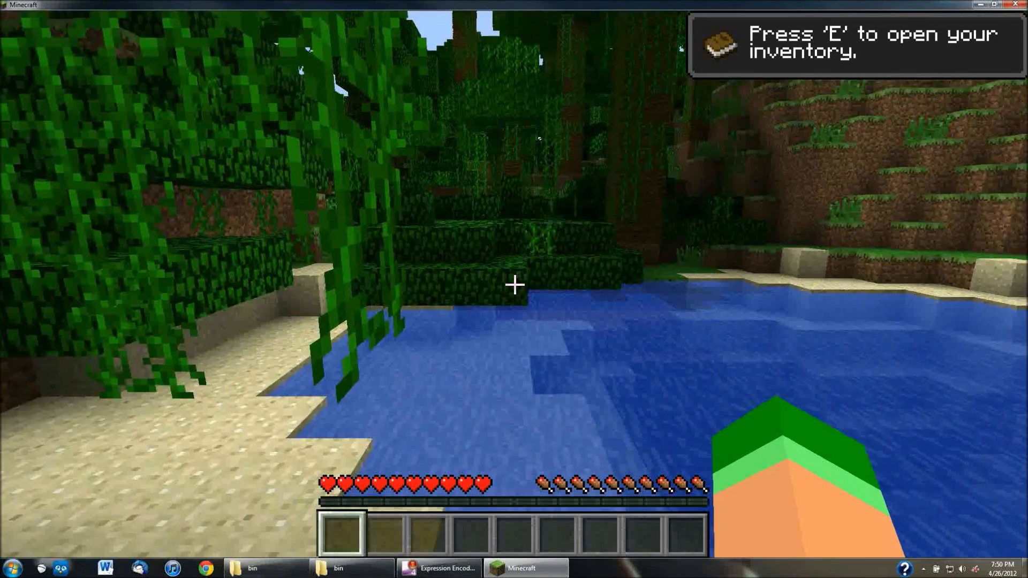
key("e")
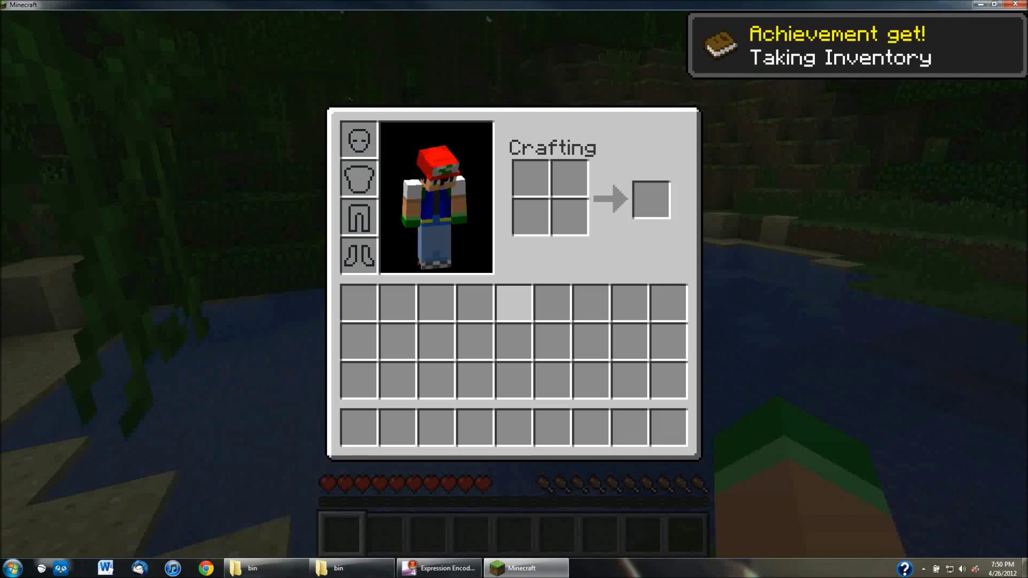
key("e")
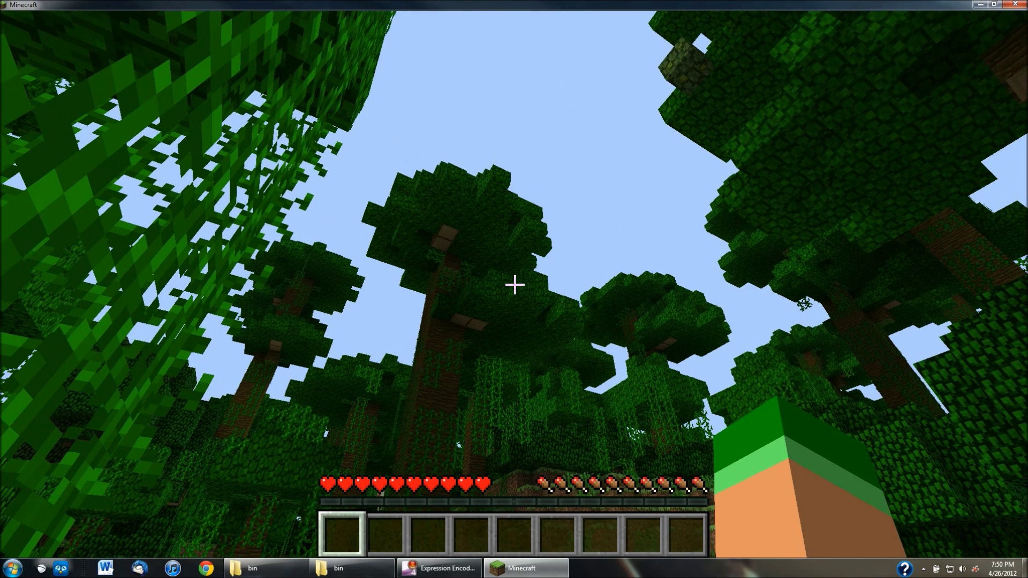
Pause the game and go through the quality, performance and other pages of the video settings
key("Escape")
left_click(513, 338)
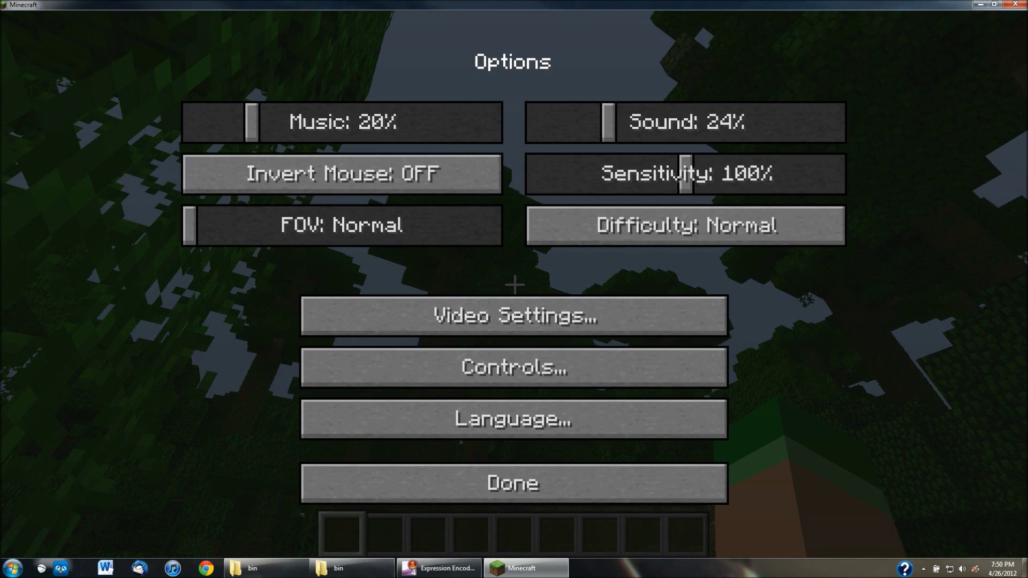
left_click(513, 316)
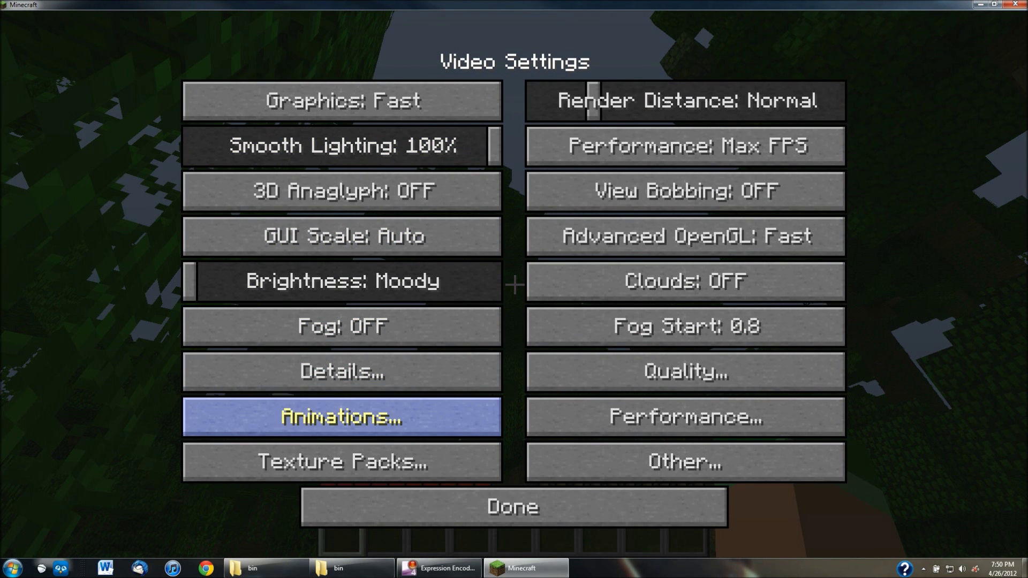
left_click(685, 371)
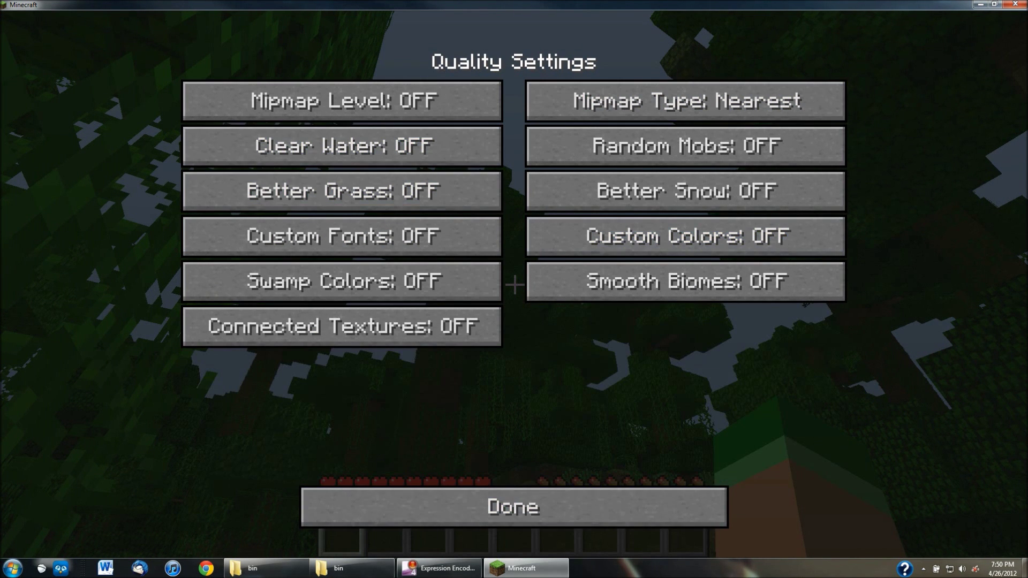
left_click(643, 507)
left_click(685, 416)
left_click(514, 506)
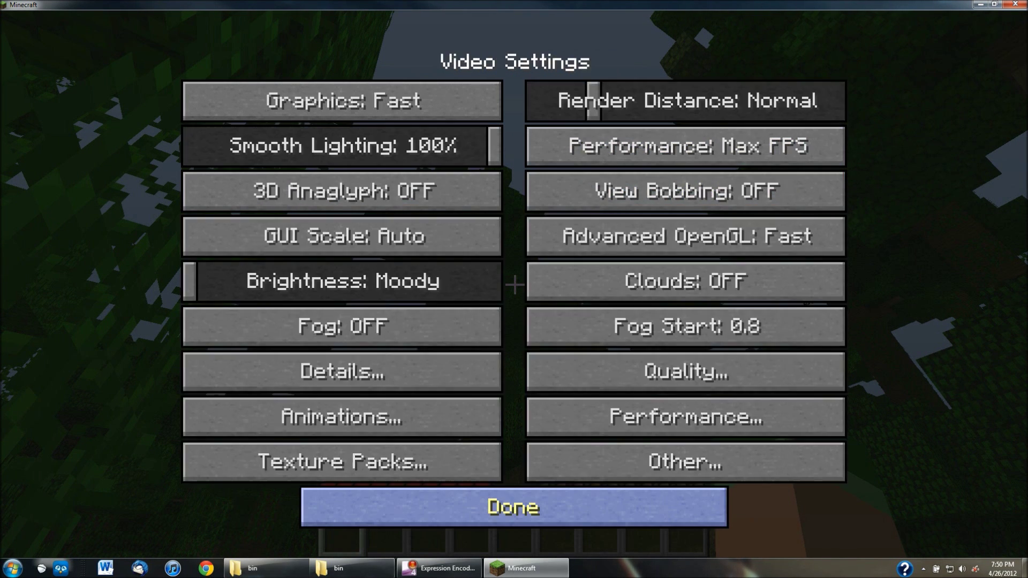
left_click(685, 460)
left_click(514, 507)
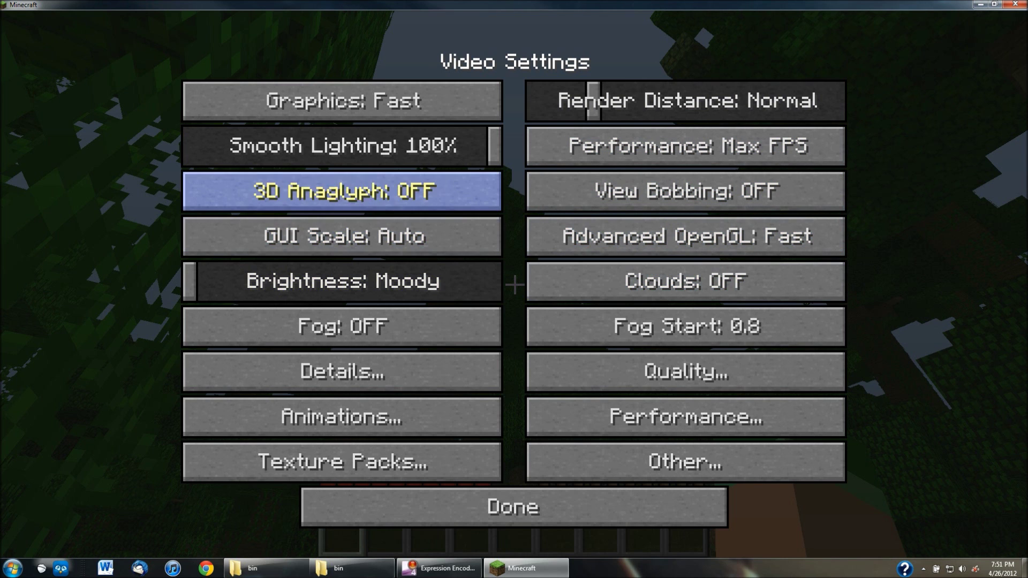
View the available texture packs and the detail settings, and resume the game
left_click(342, 462)
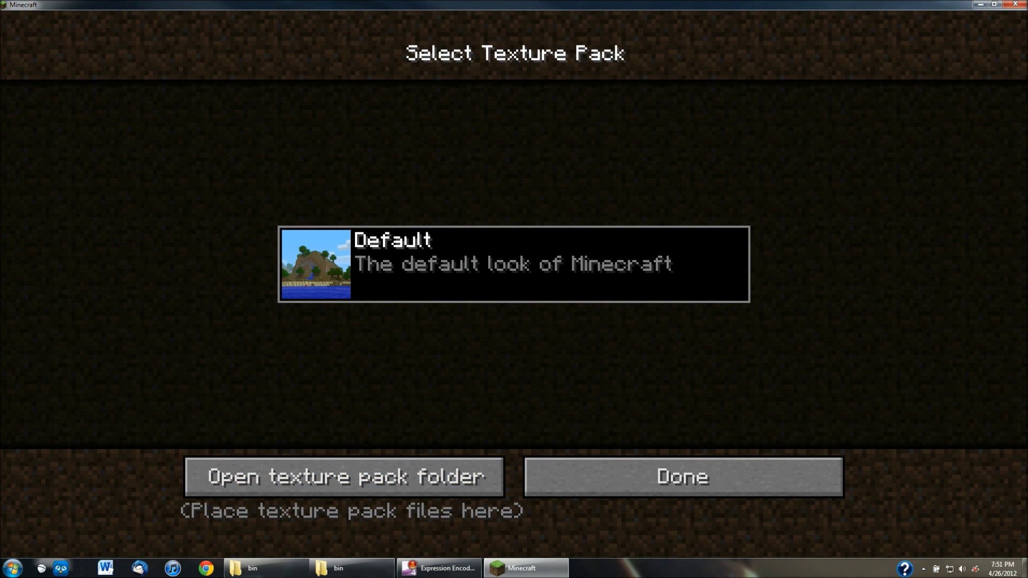
left_click(682, 476)
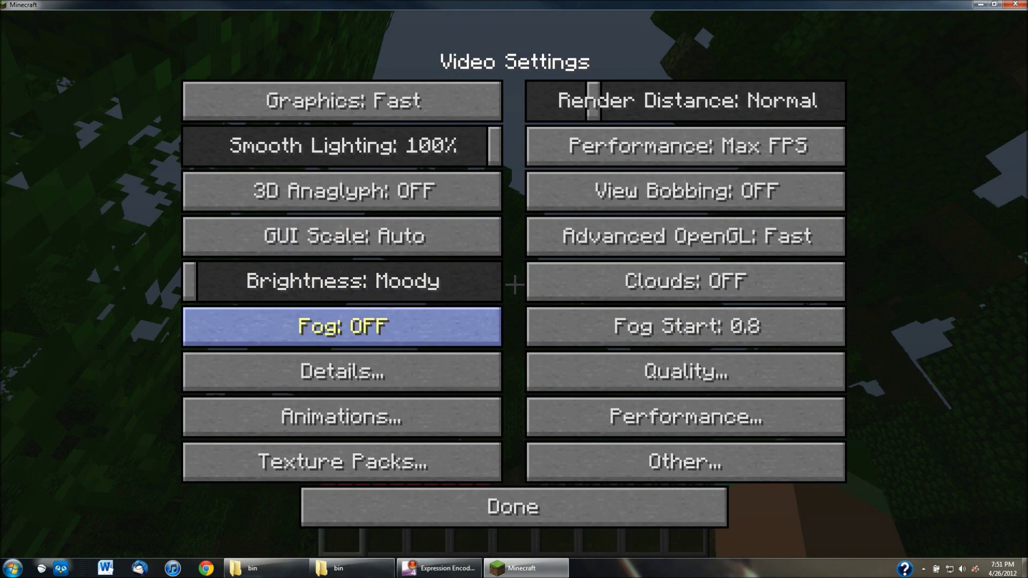
left_click(342, 372)
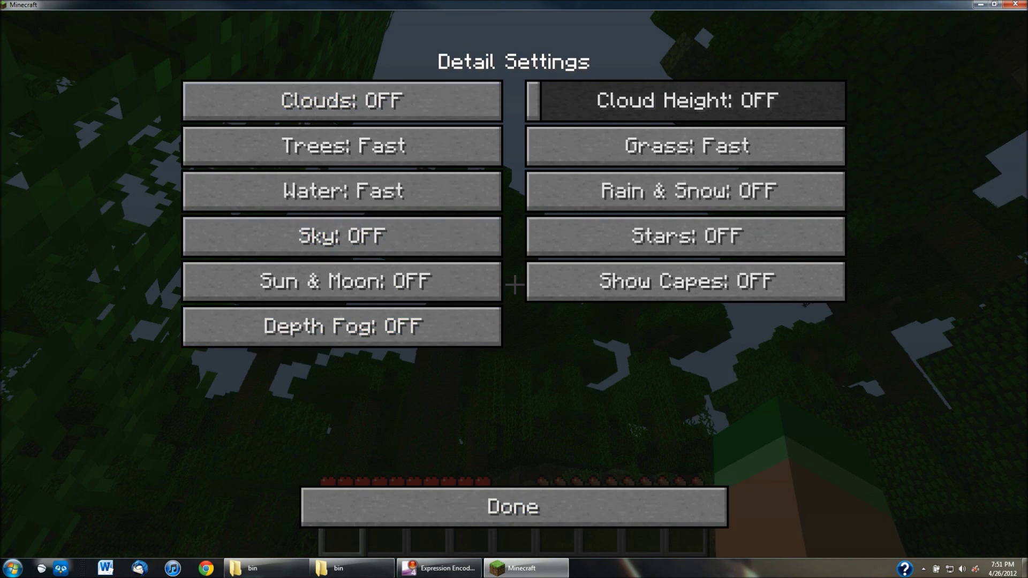
left_click(513, 507)
key("Escape")
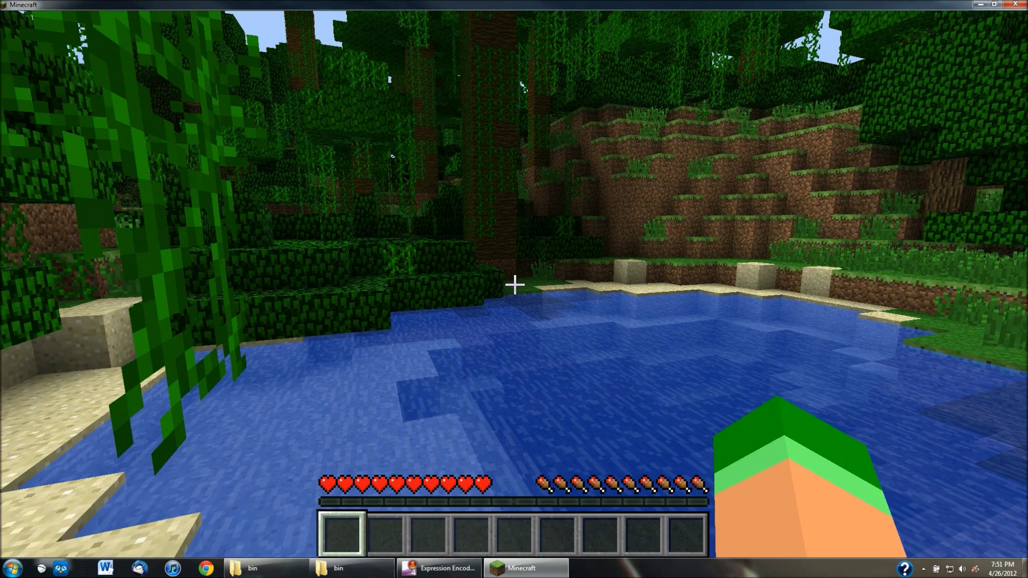
Show the debug overlay at the jungle lake to check the frame rate, and take a brief look at the inventory
key("F3")
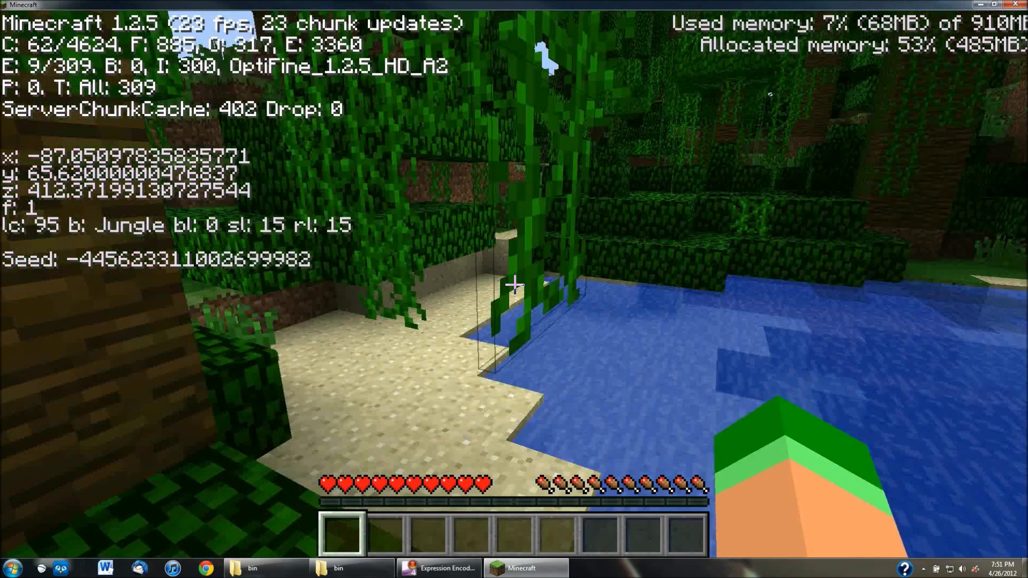
key("e")
key("e")
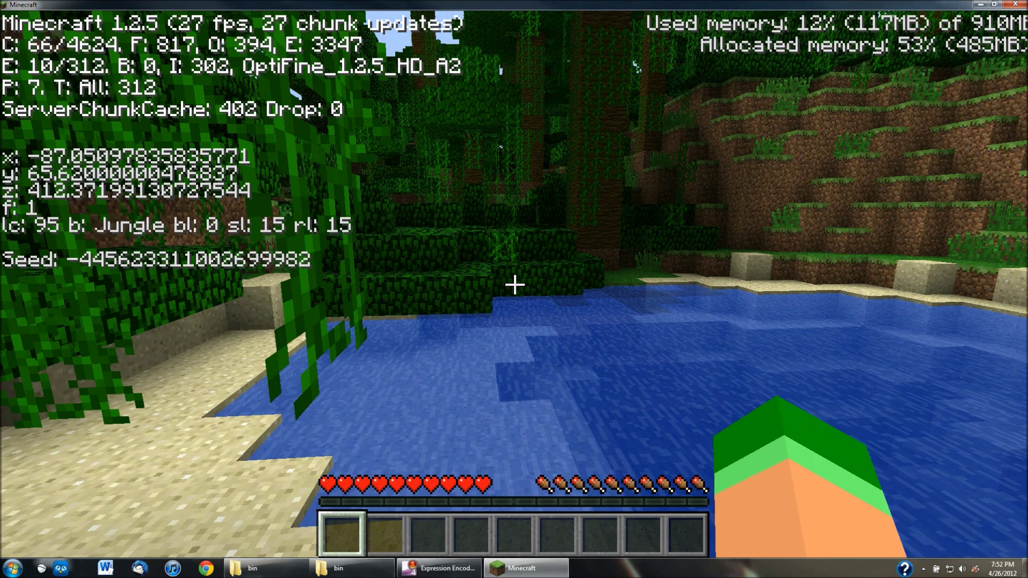
Walk from the sandy shore up the jungle hillside while watching the frame rate in the debug overlay
key("w")
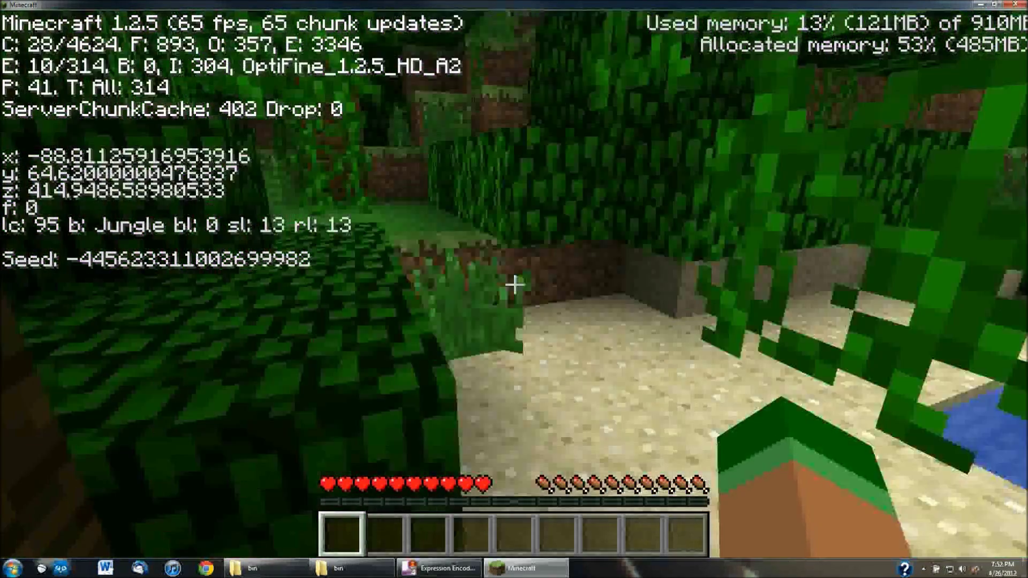
key("w")
key("space")
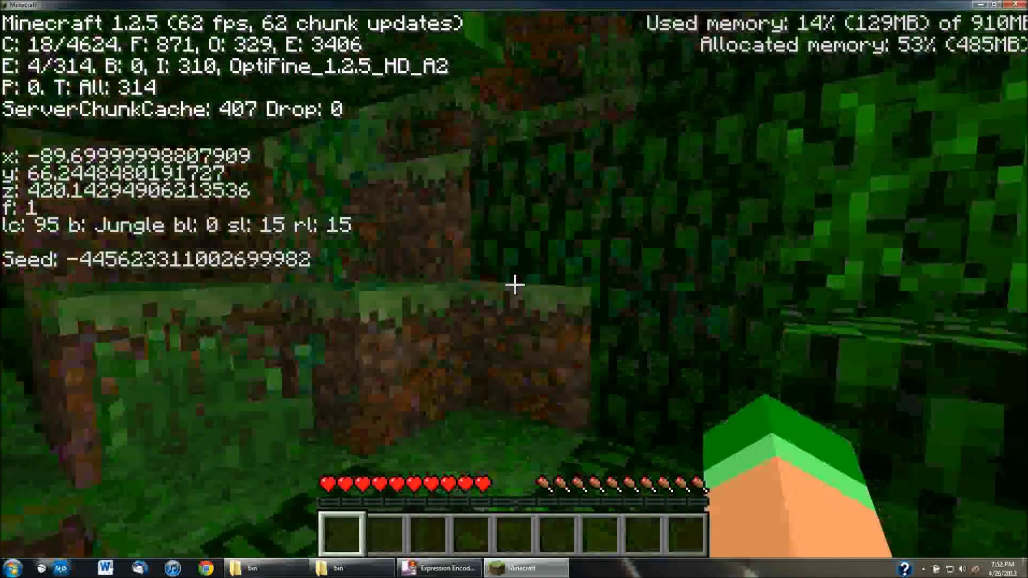
key("w")
key("space")
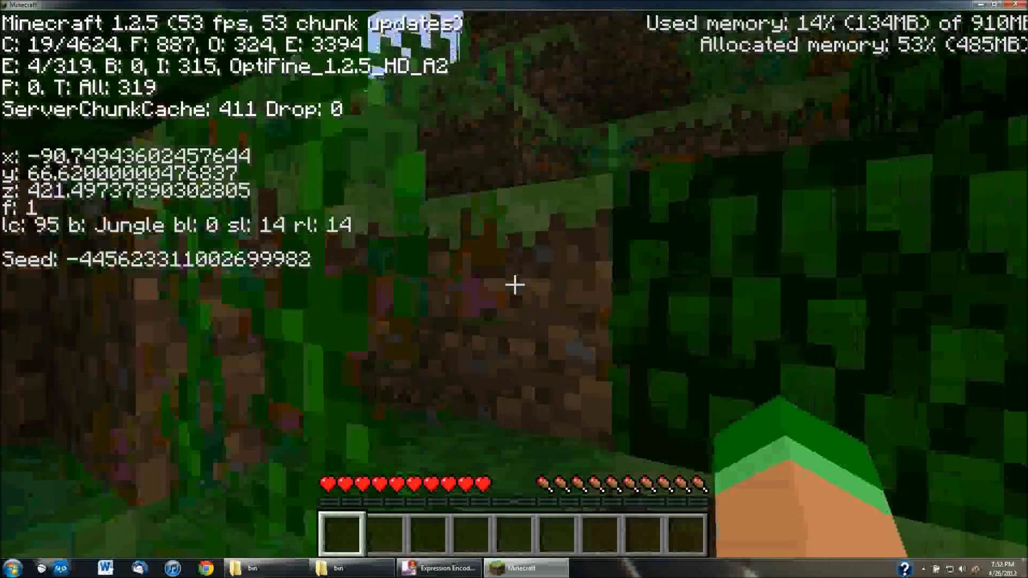
key("w")
key("space")
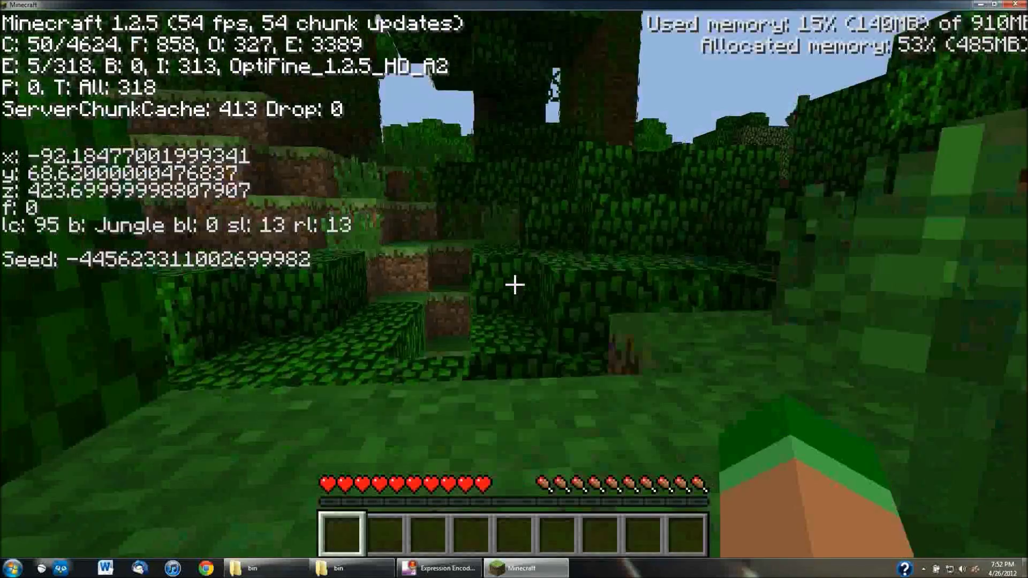
key("w")
key("space")
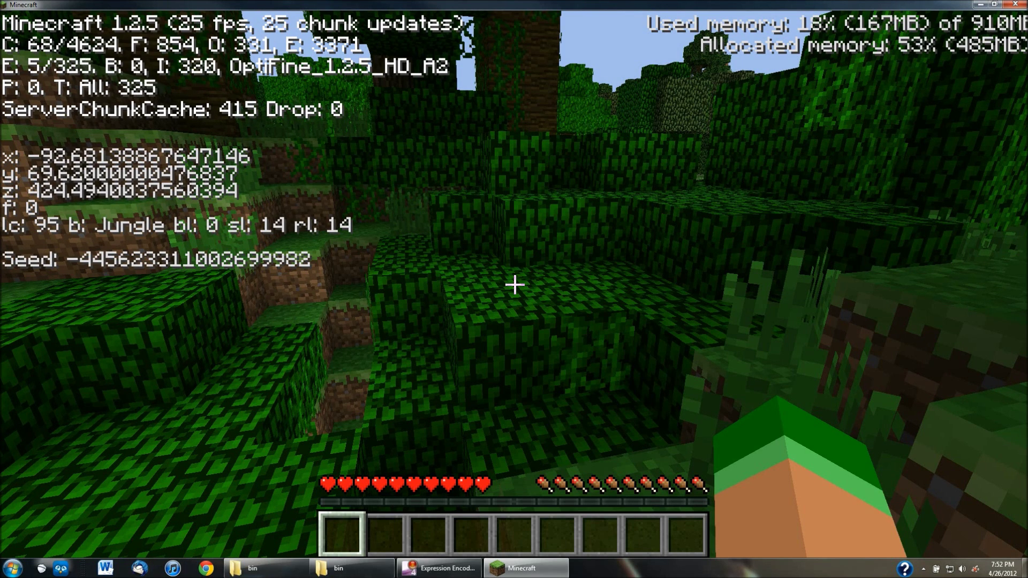
Set Fast Debug Info to OFF in the other video settings, return to the game and show the debug overlay again
key("F3")
key("Escape")
left_click(513, 329)
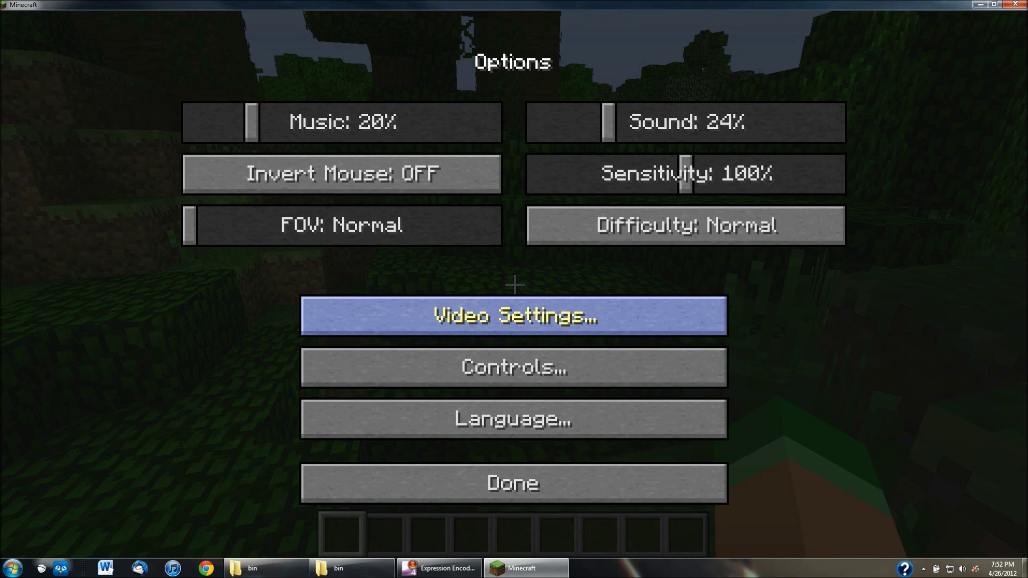
left_click(514, 316)
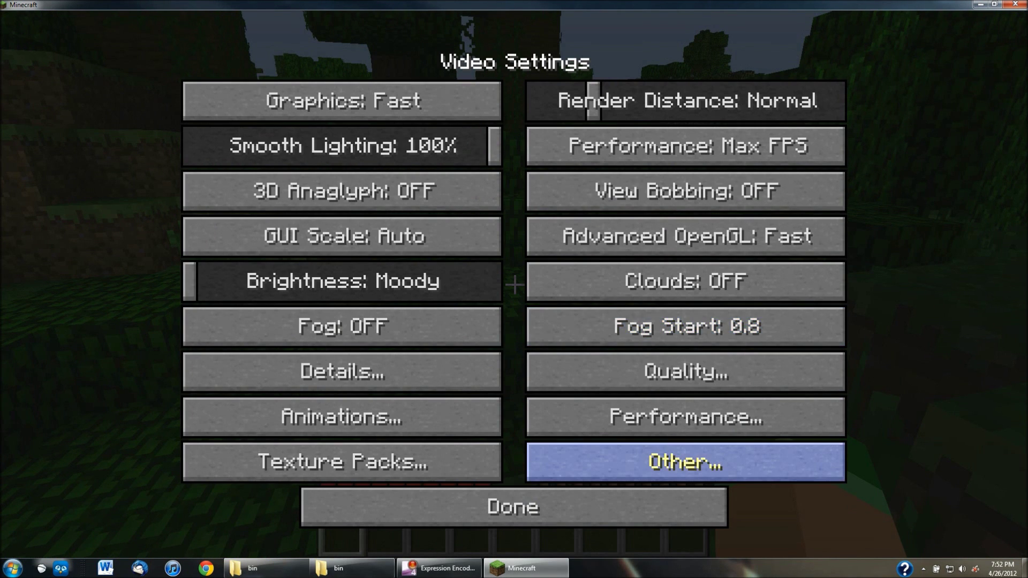
left_click(684, 459)
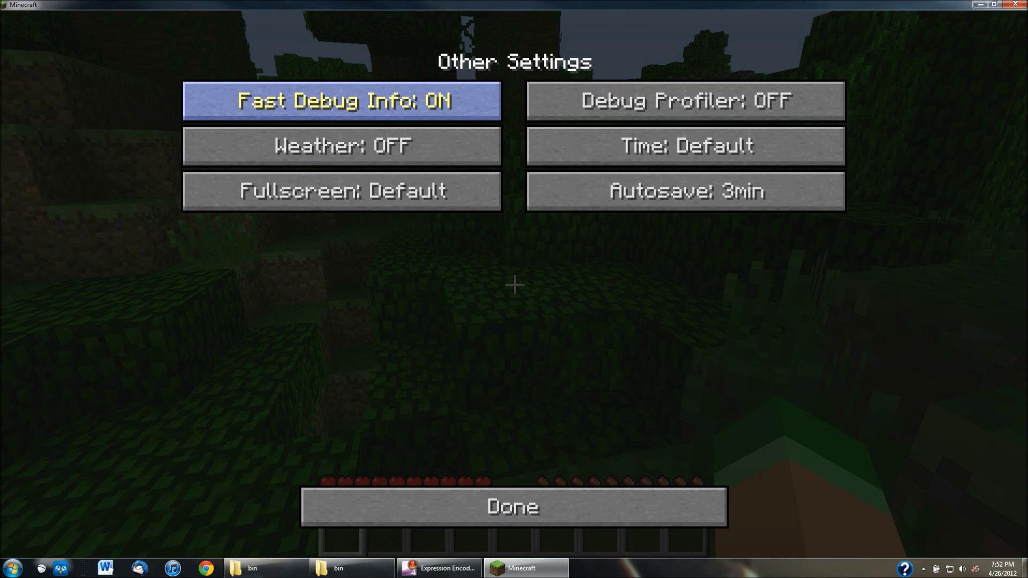
left_click(342, 101)
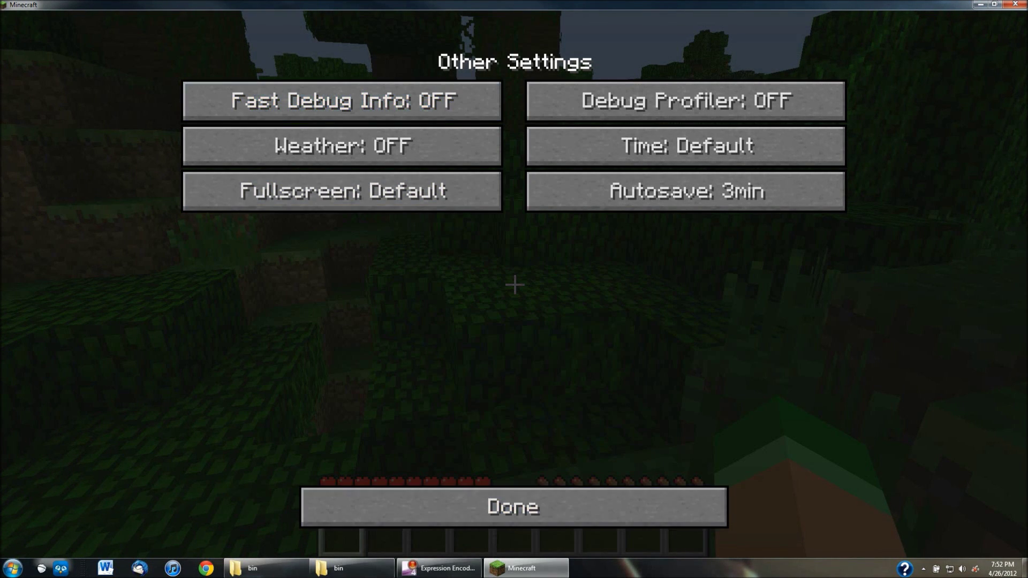
left_click(514, 506)
left_click(514, 505)
left_click(514, 481)
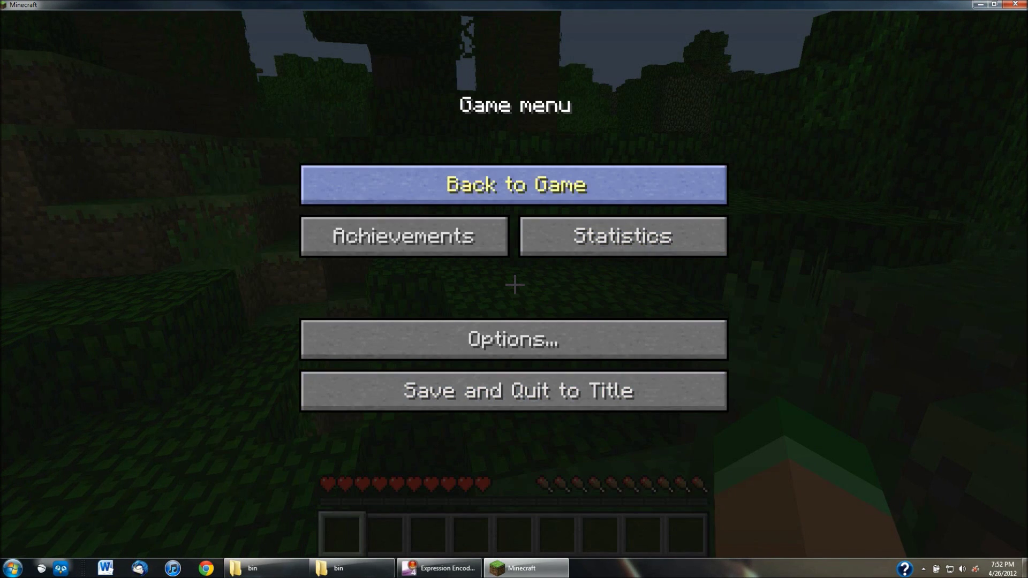
left_click(514, 184)
key("F3")
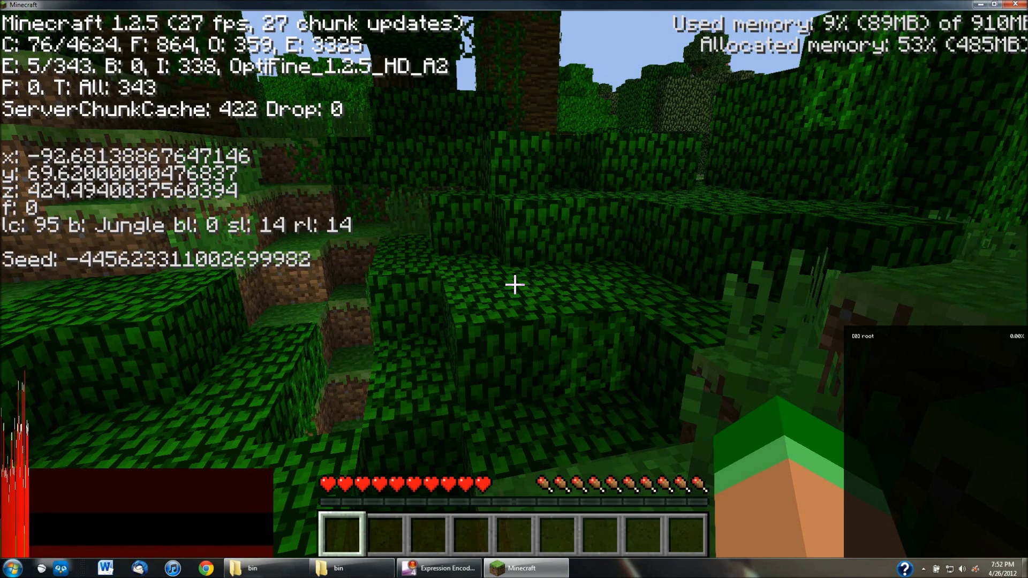
Walk and jump further up the jungle slope while watching the frame time graph and frame rate
mouse_move(514, 285)
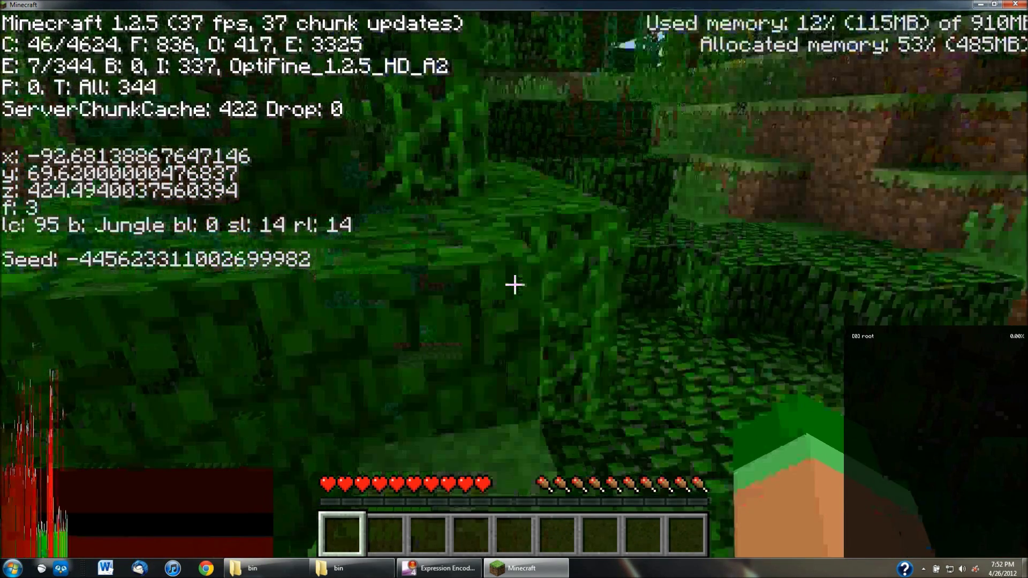
key("w")
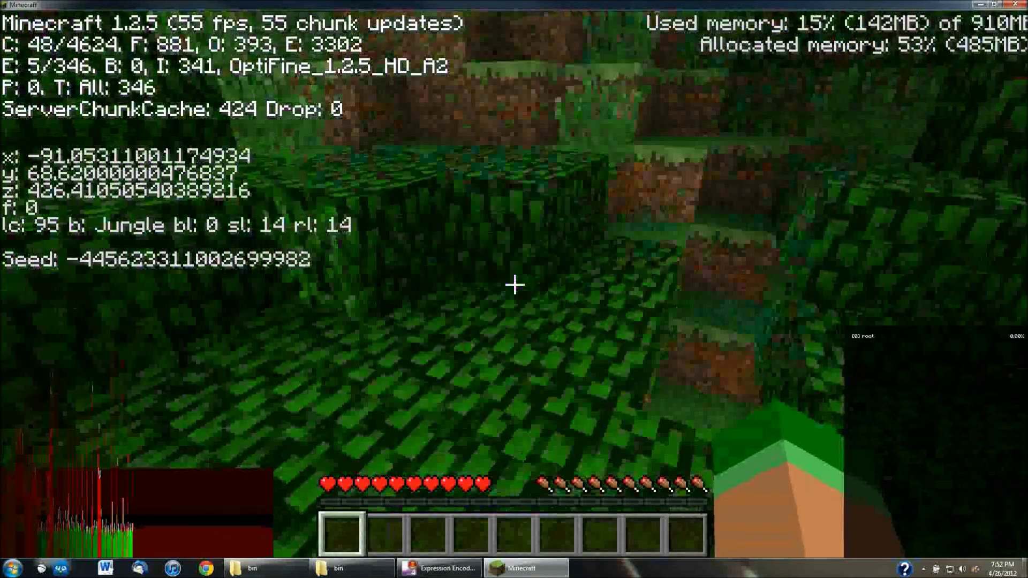
key("w")
key("space")
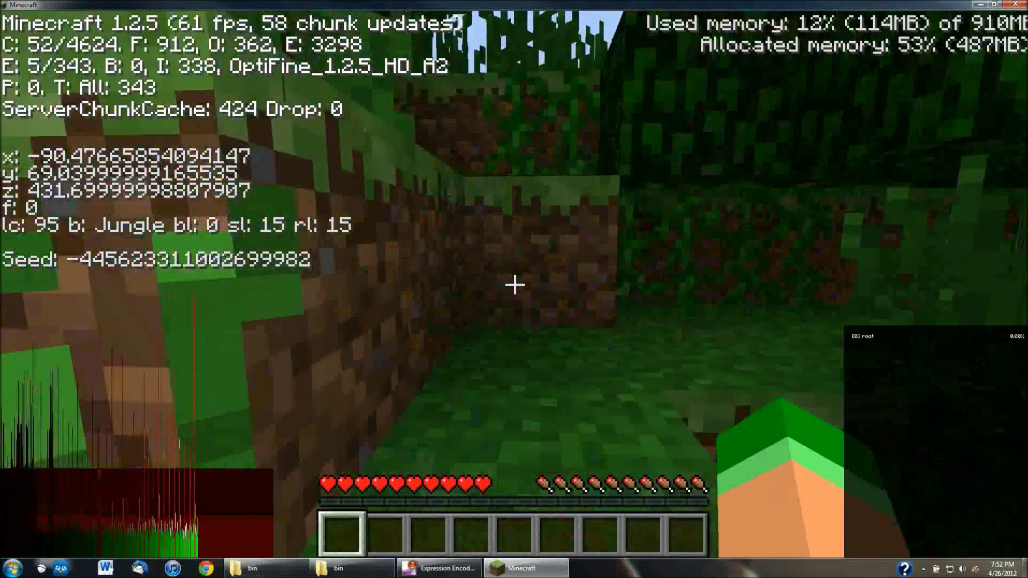
key("space")
key("w")
key("space")
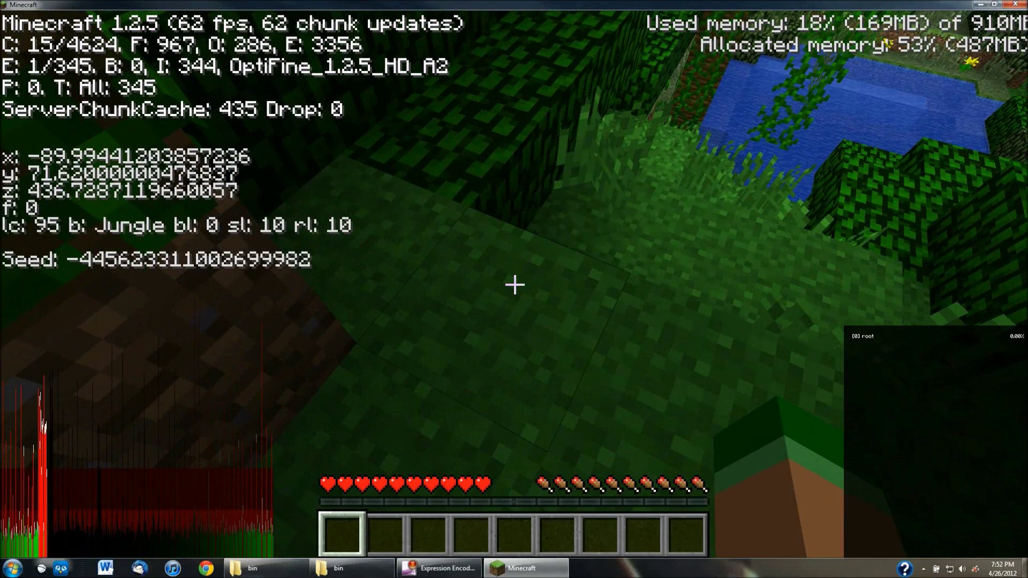
Dig up two dirt blocks on the grassy ledge, collect them and place them again nearby
left_click(514, 284)
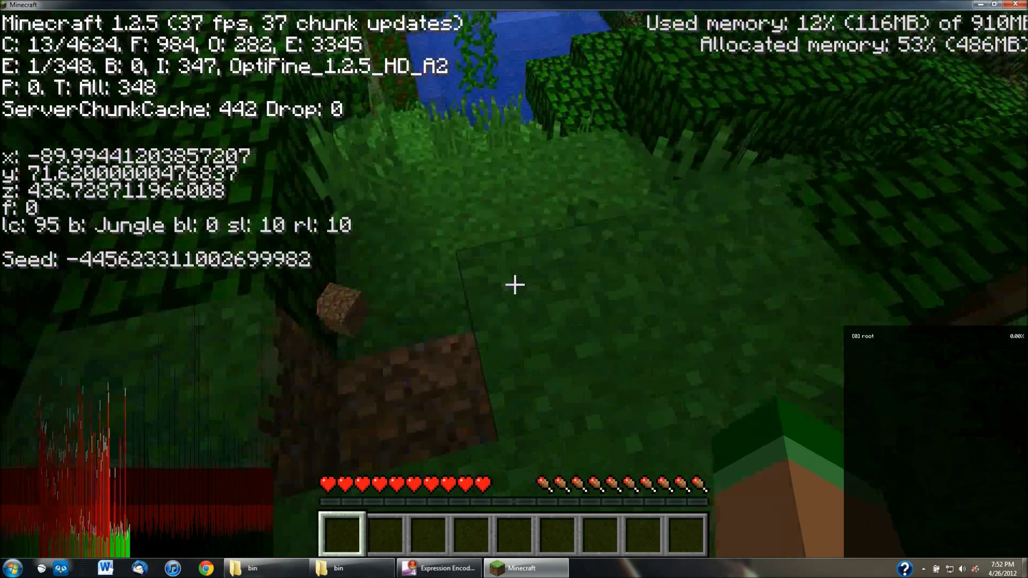
key("w")
key("d")
left_click(514, 284)
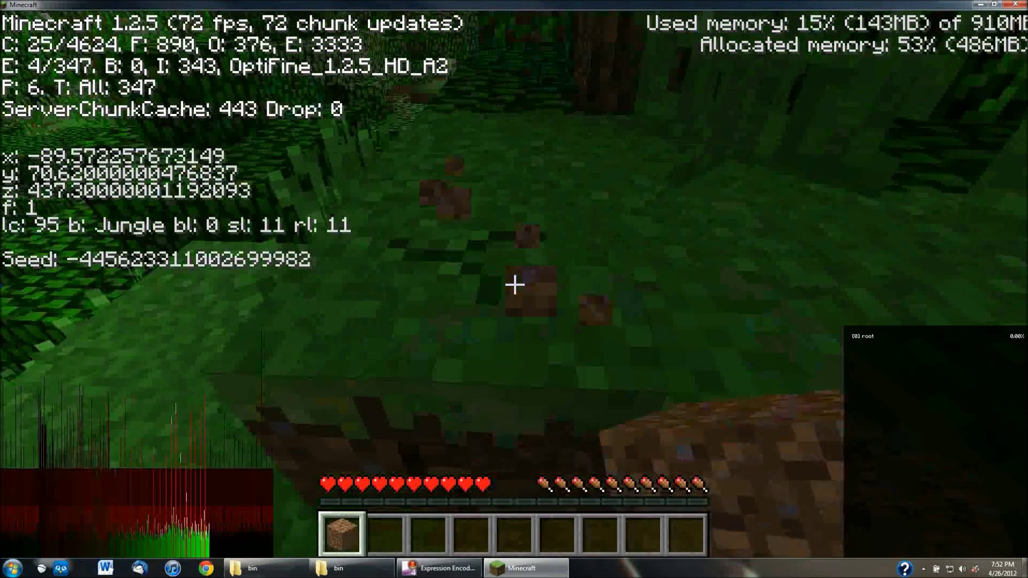
key("w")
right_click(514, 284)
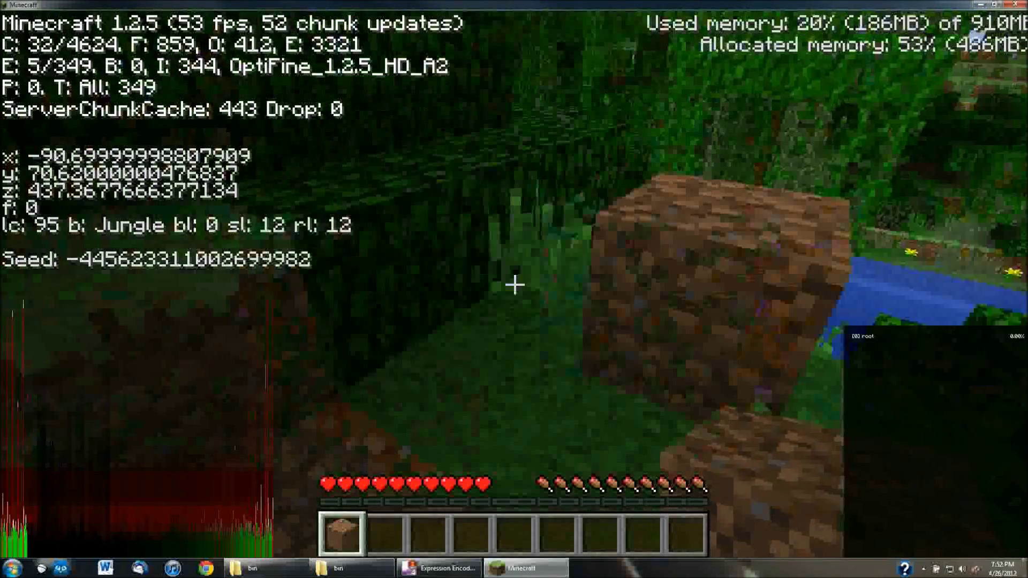
right_click(514, 284)
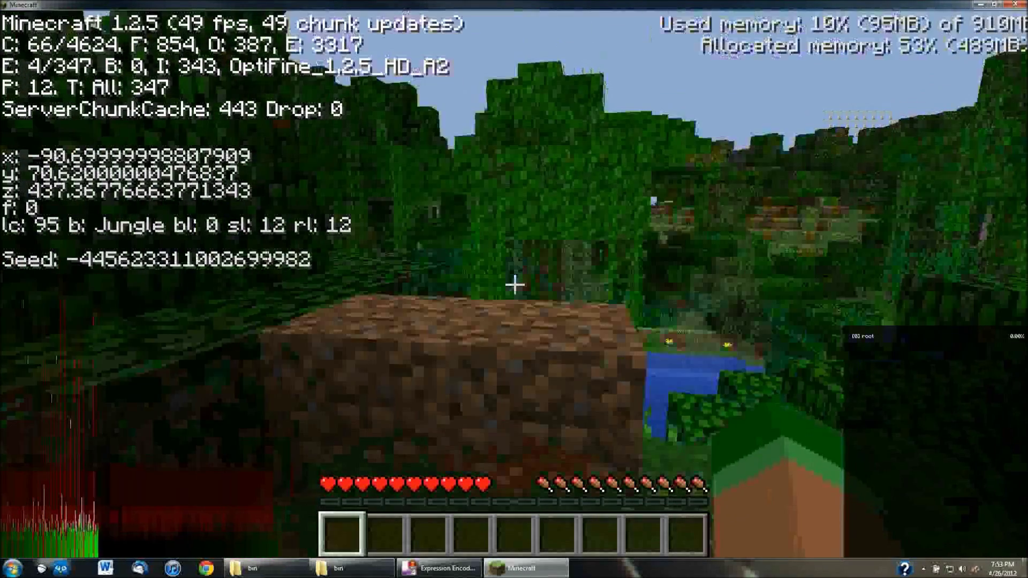
Climb onto the placed dirt blocks, check the frame rate with the lake in view, and hide the debug overlay
key("w")
key("space")
mouse_move(514, 284)
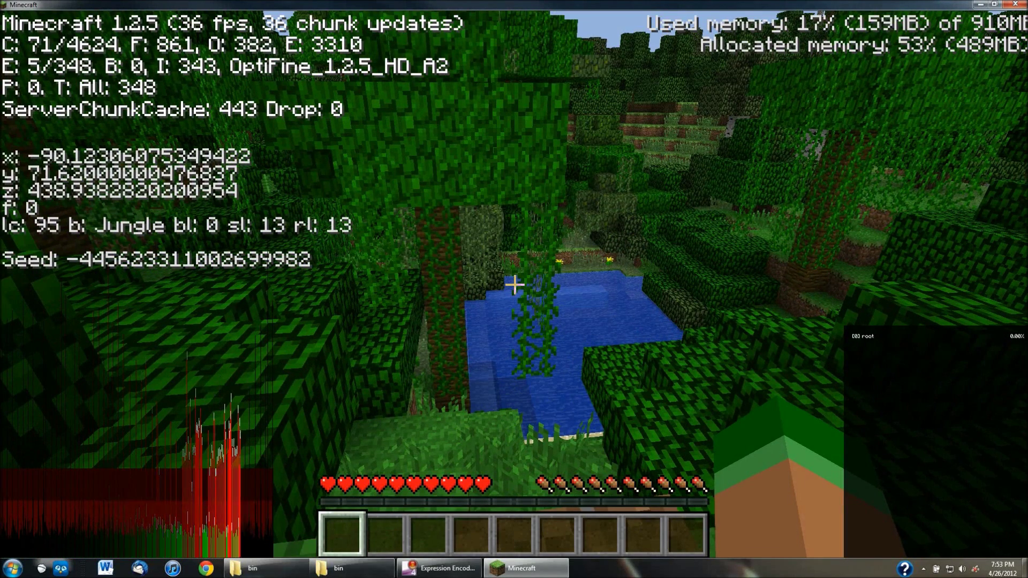
key("F3")
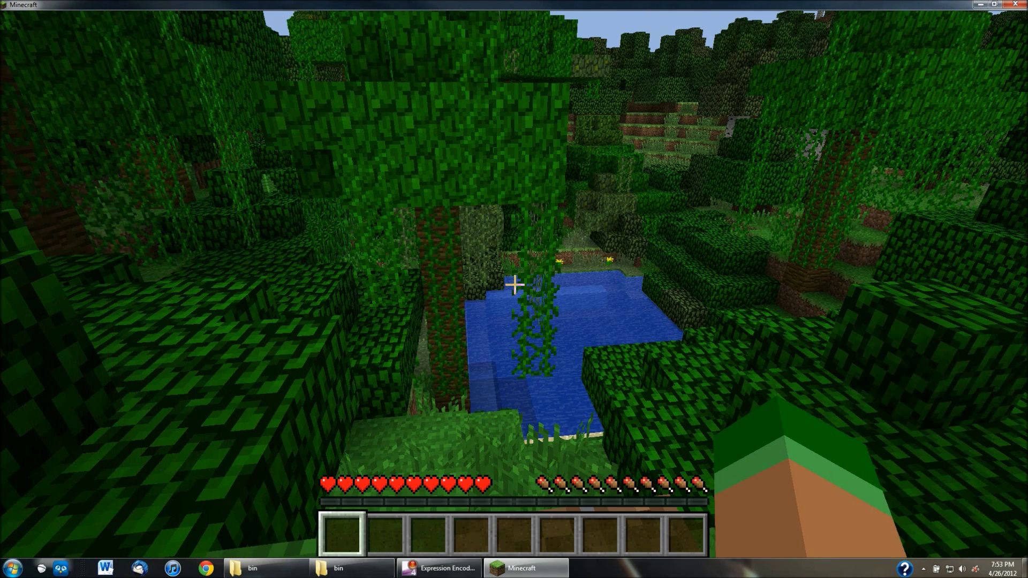
Pause to view the game options, resume the game and walk on through the jungle
key("Escape")
left_click(514, 337)
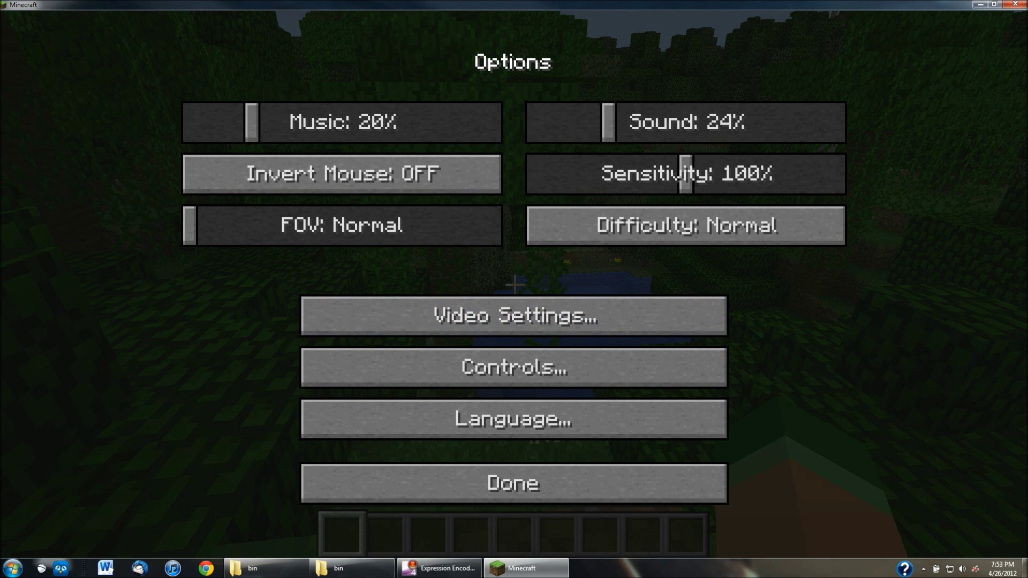
left_click(514, 483)
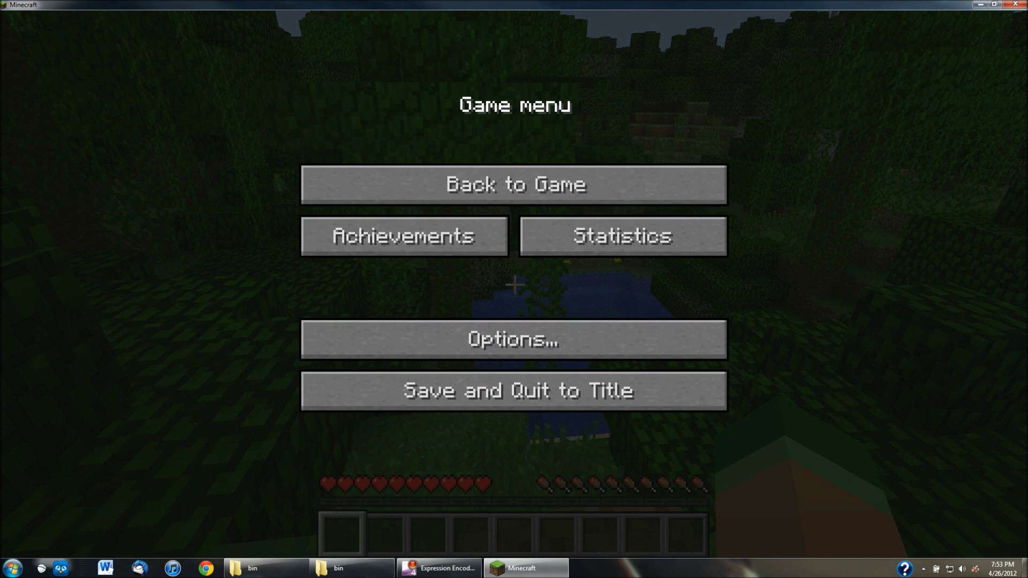
left_click(514, 184)
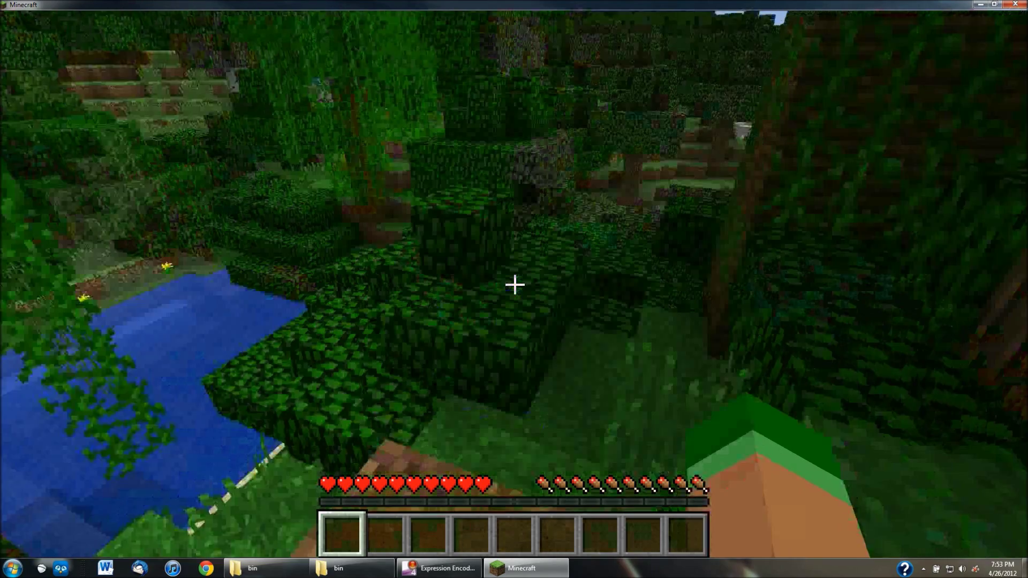
key("w")
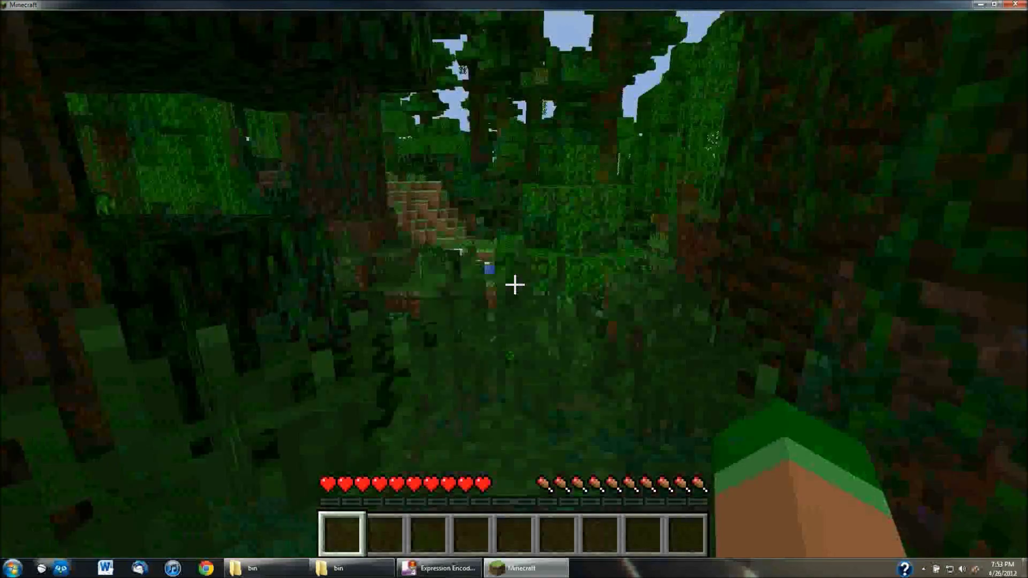
key("w")
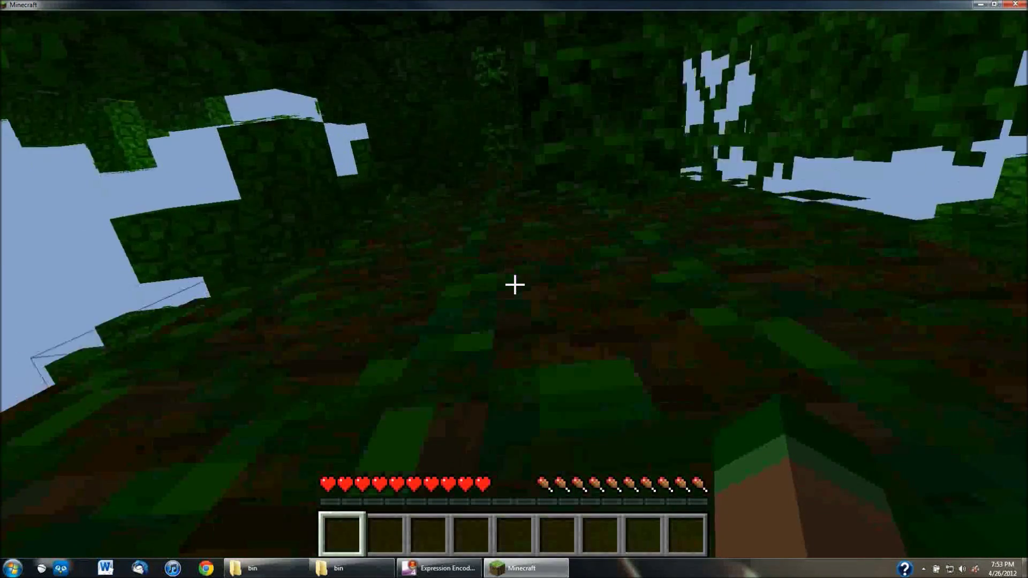